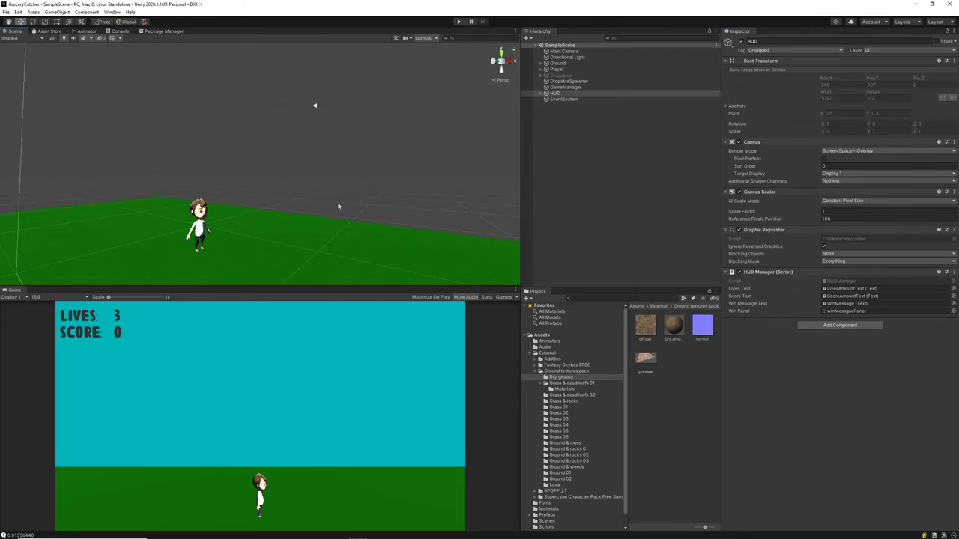
Step: Open the Ground textures pack in the External assets and show the contents of Grass & dead leafs 01 with its subfolders collapsed
left_click(275, 280)
left_click(570, 251)
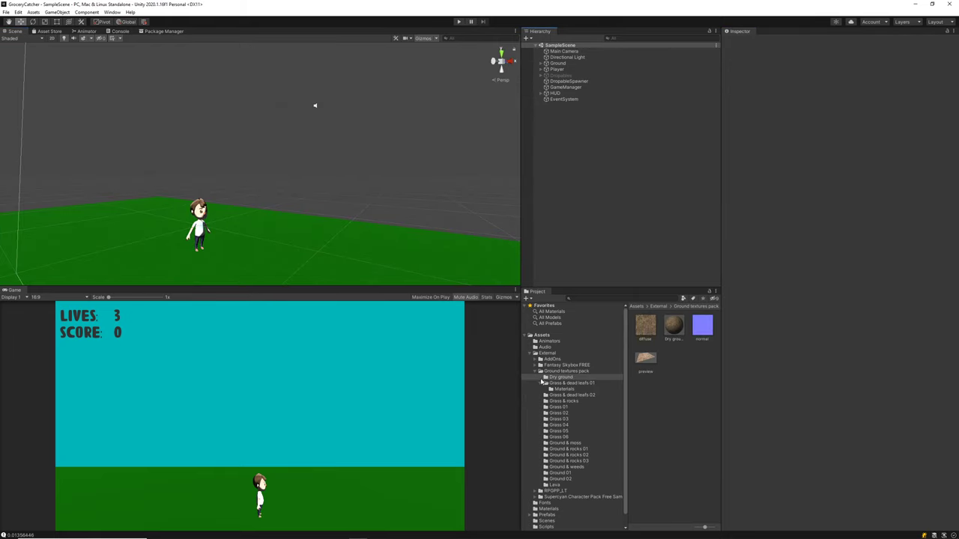
left_click(542, 353)
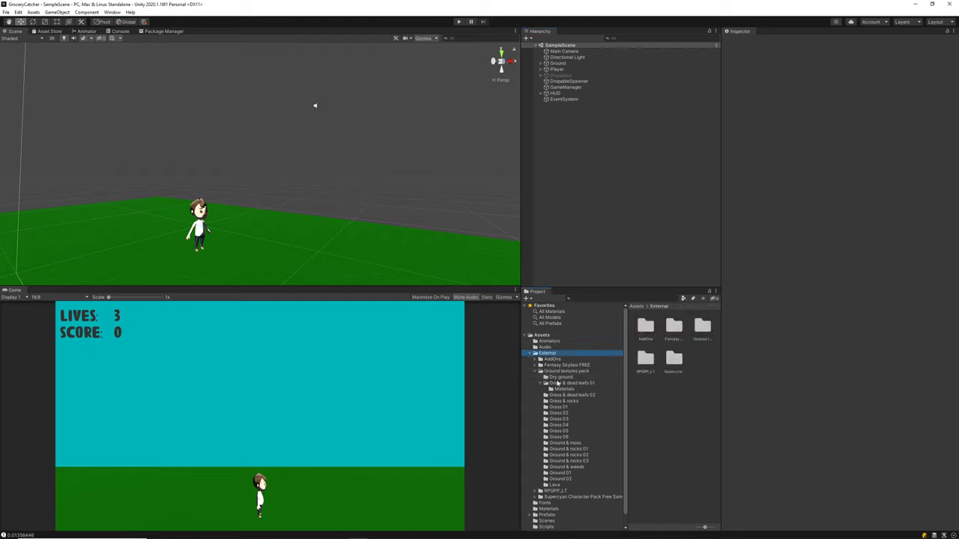
left_click(562, 372)
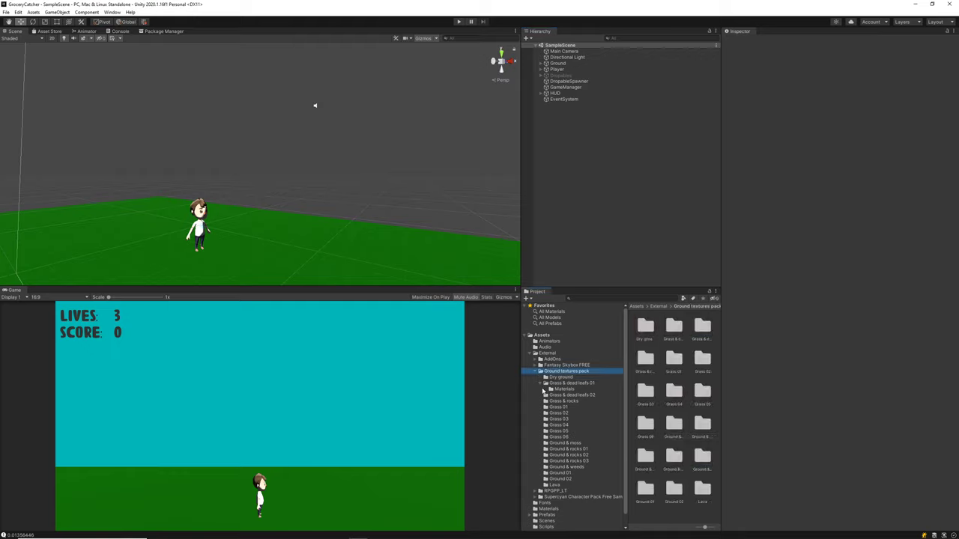
left_click(544, 383)
left_click(573, 382)
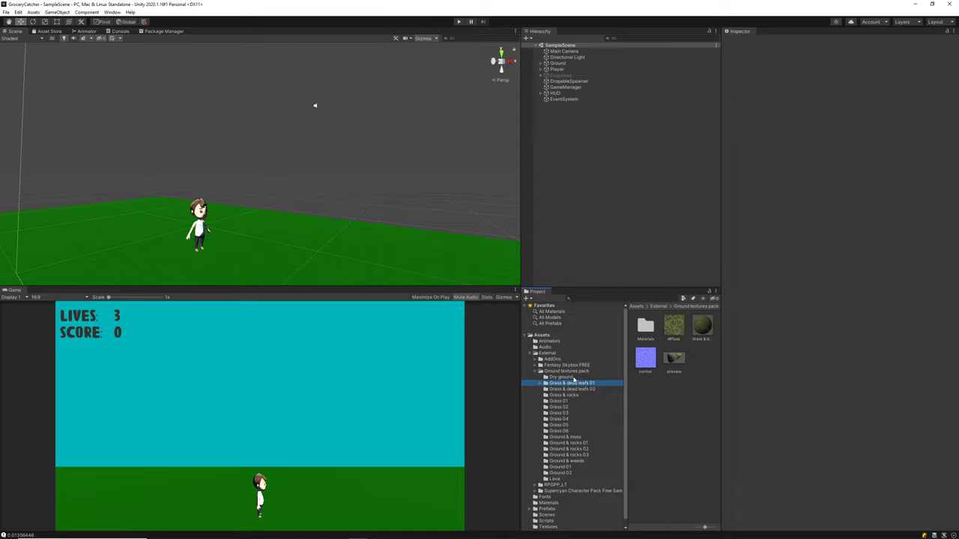
Step: Look through the ground texture folders one after another, from Dry ground to Grass 05
left_click(574, 376)
key("Down")
key("Down")
key("Down")
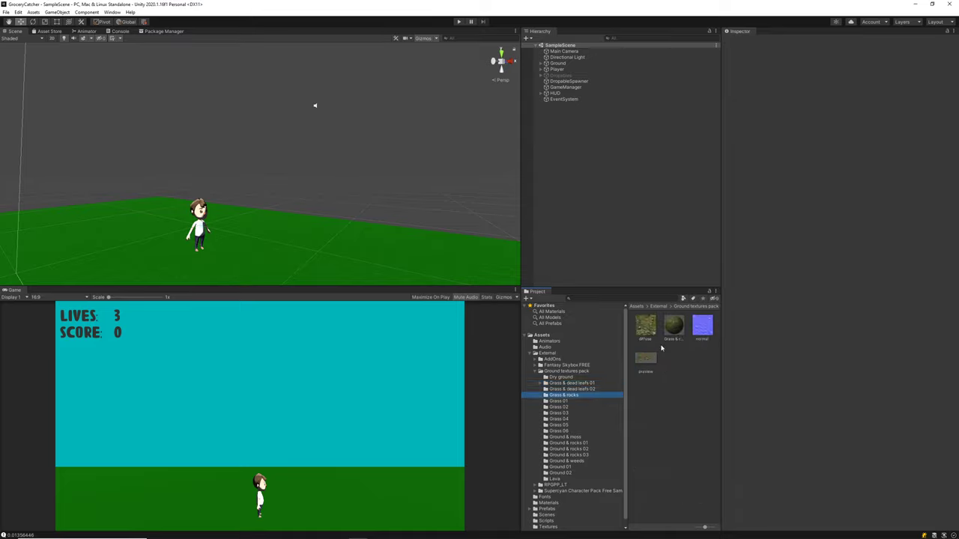
key("Down")
key("Down")
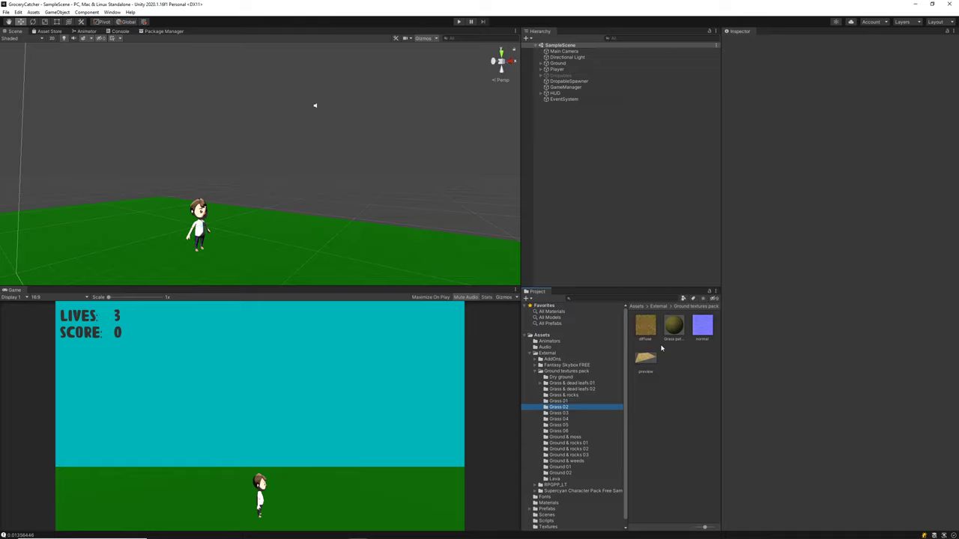
key("Down")
key("Down")
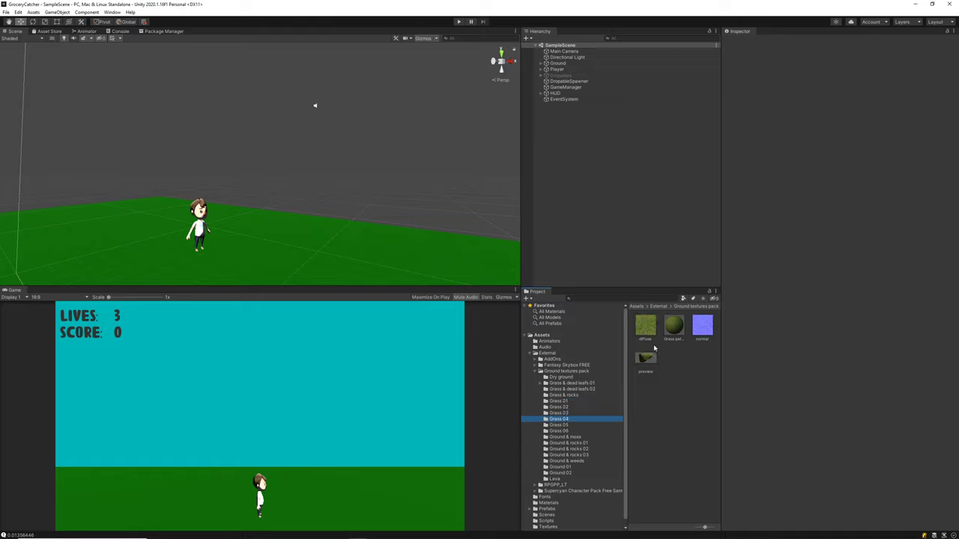
Step: Apply the material from the Grass 05 folder to the ground plane in the scene
key("Down")
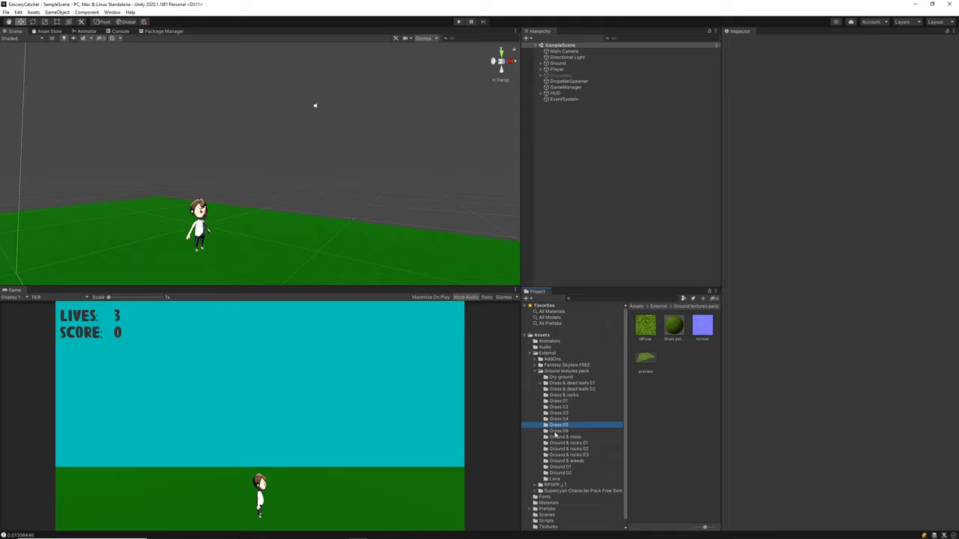
key("Down")
key("Up")
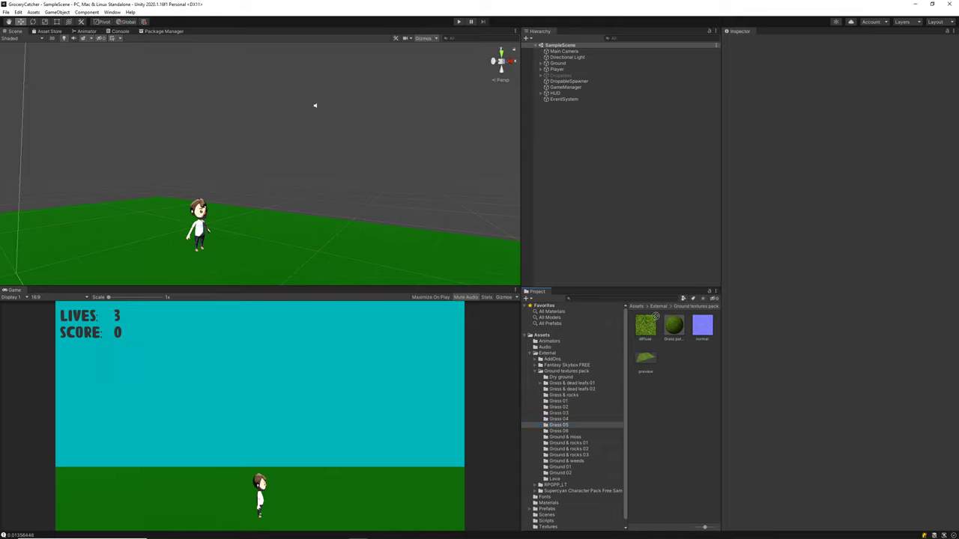
left_click(588, 300)
left_click_drag(673, 324, 273, 242)
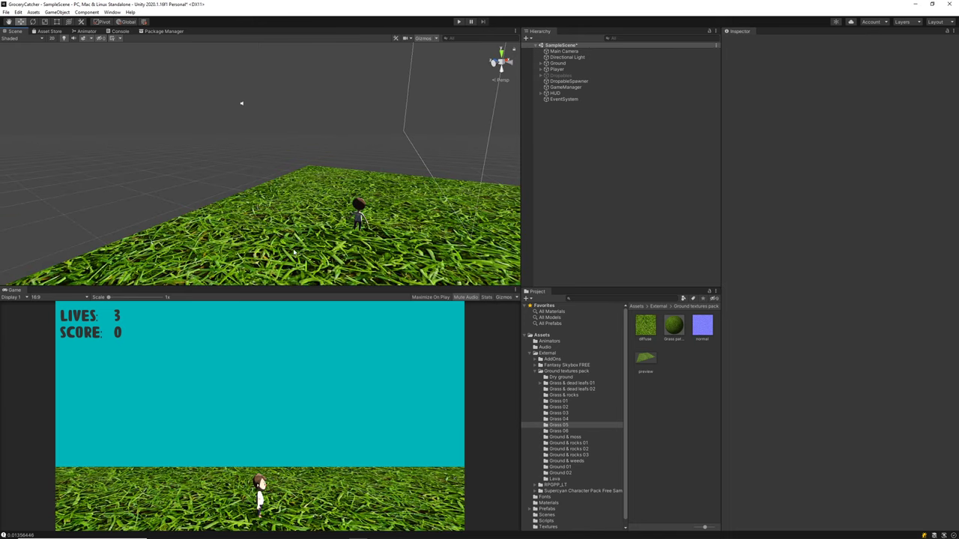
Step: Open the Ground object's Grass pattern 05 material and set its base texture tiling to X 10 and Y 10
left_click(295, 254)
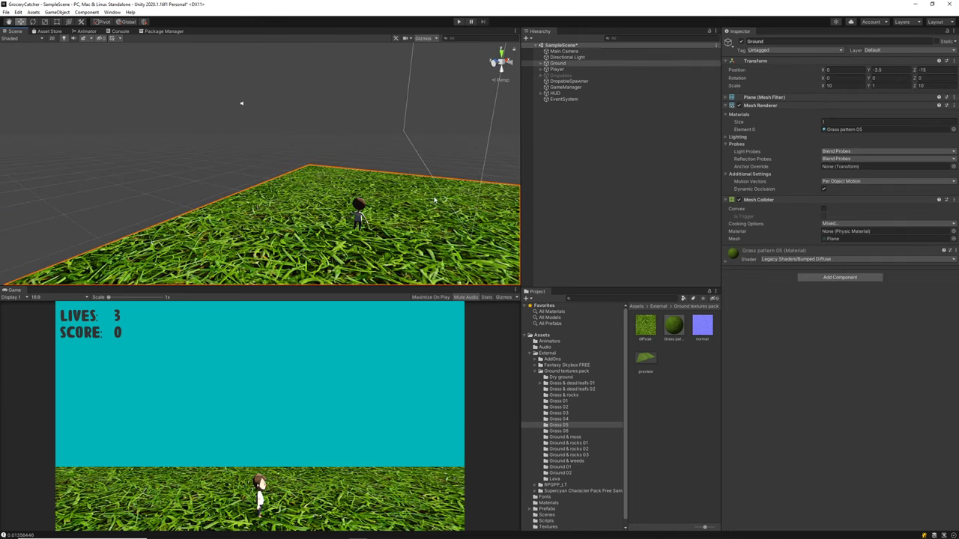
double_click(885, 129)
left_click(782, 78)
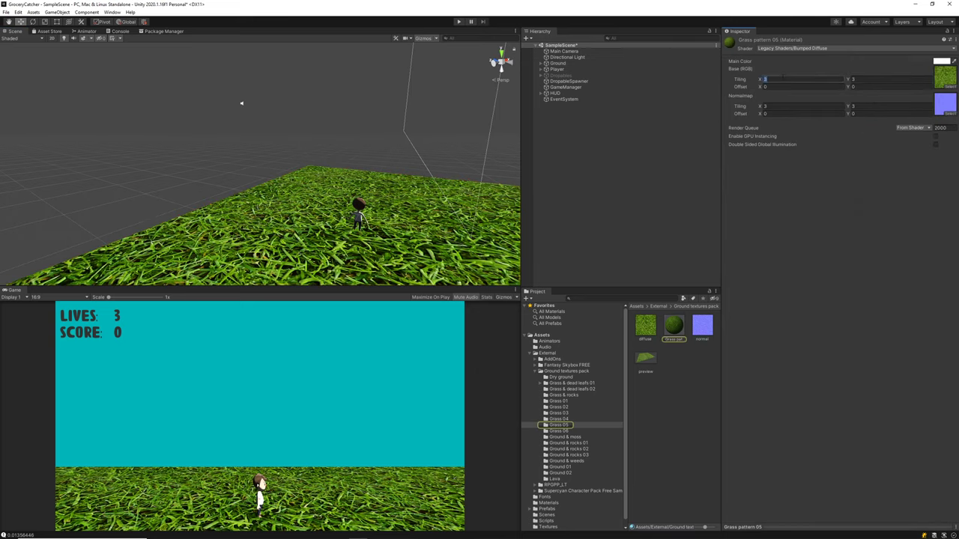
type("10")
key("Tab")
type("10")
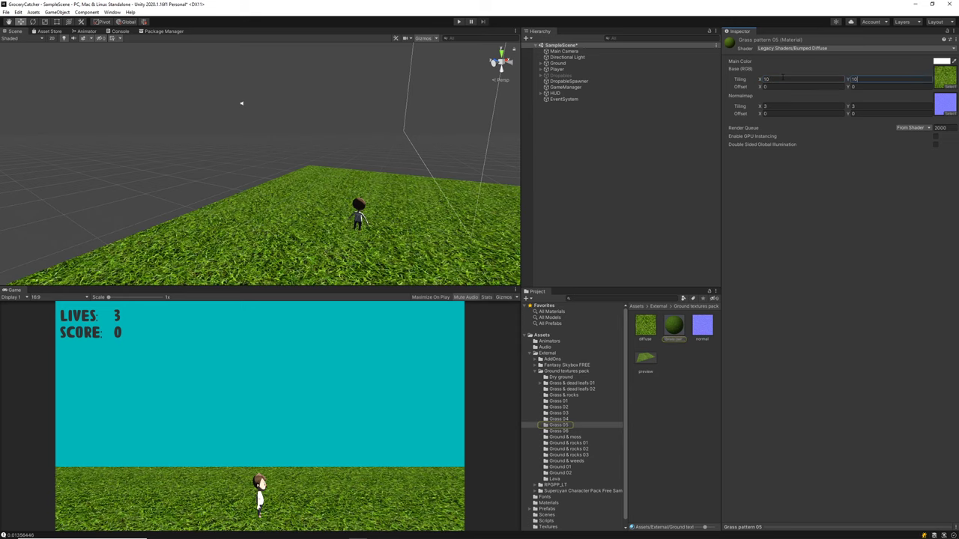
key("Return")
Step: Set the normal map tiling of the Grass pattern 05 material to X 10 and Y 10, and inspect the ground
left_click(785, 105)
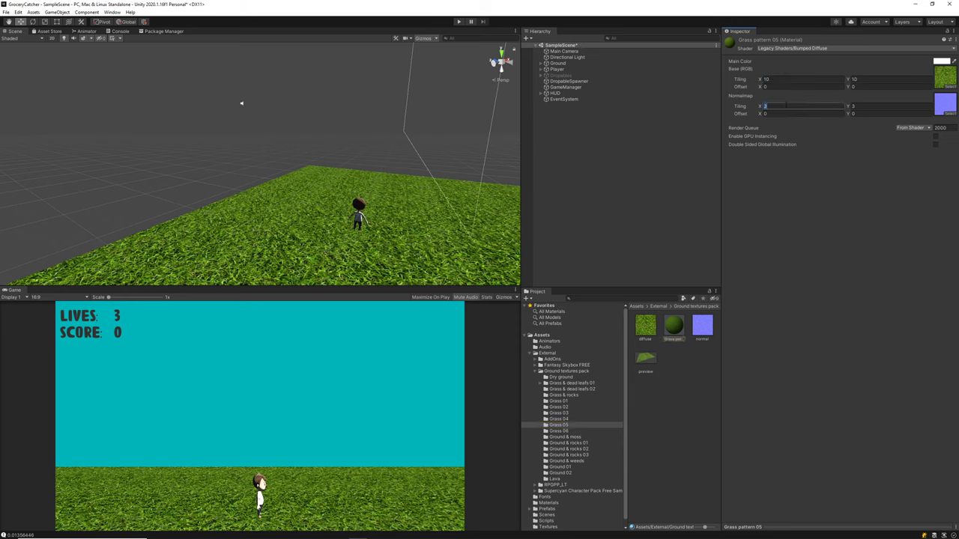
type("10")
key("Tab")
type("10")
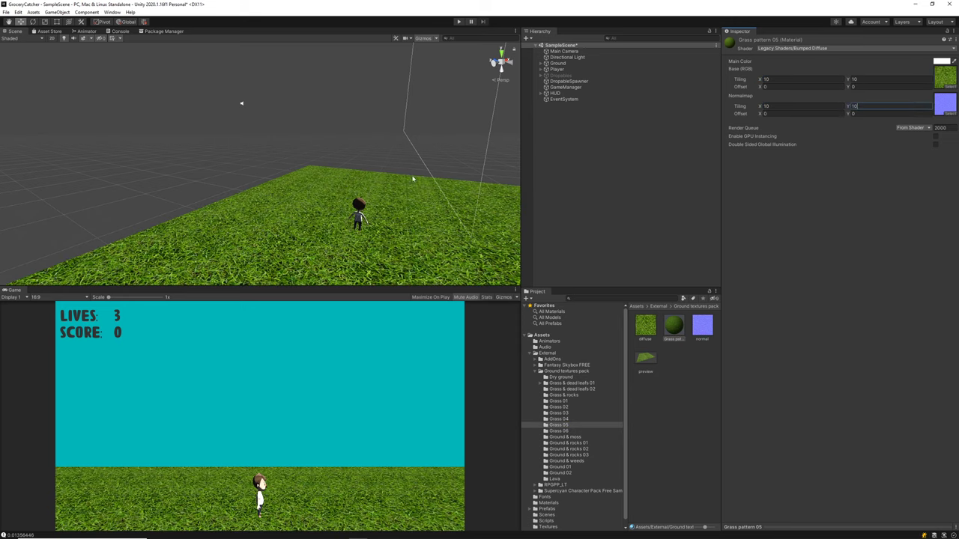
left_click_drag(413, 180, 144, 193, "alt")
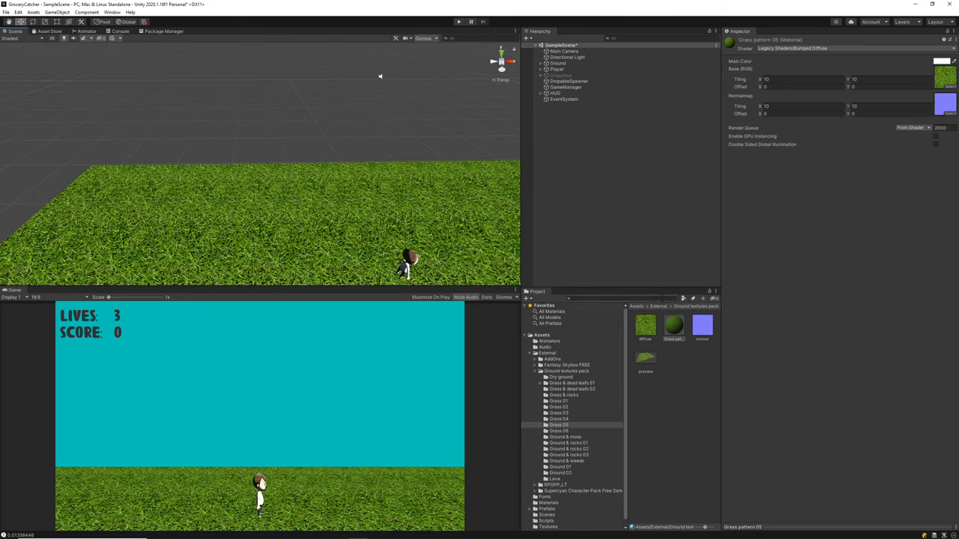
middle_click_drag(421, 176, 292, 146)
scroll(292, 146, "down", 4)
middle_click_drag(200, 244, 264, 164)
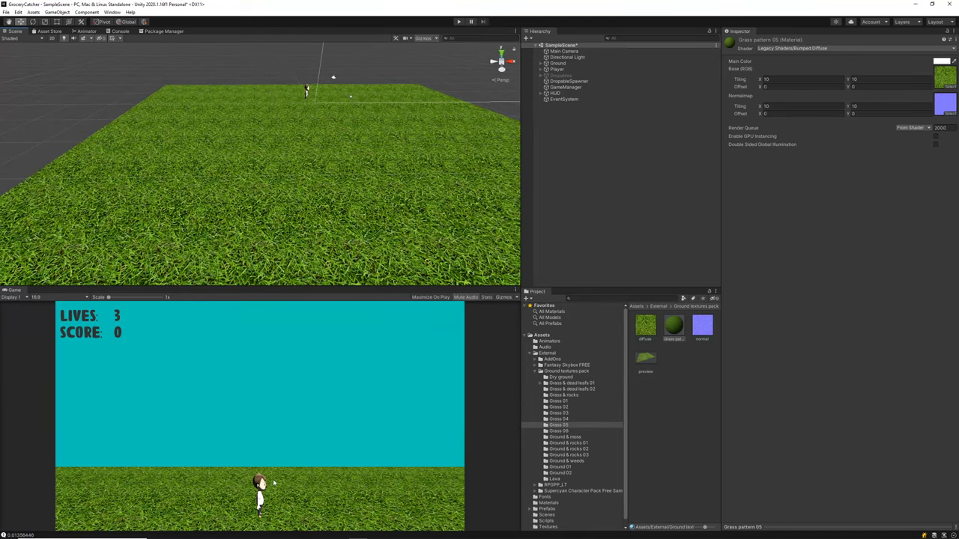
Step: Try a base texture tiling of X 15 and Y 15 on the Grass pattern 05 material
left_click(802, 79)
type("15")
key("Tab")
type("15")
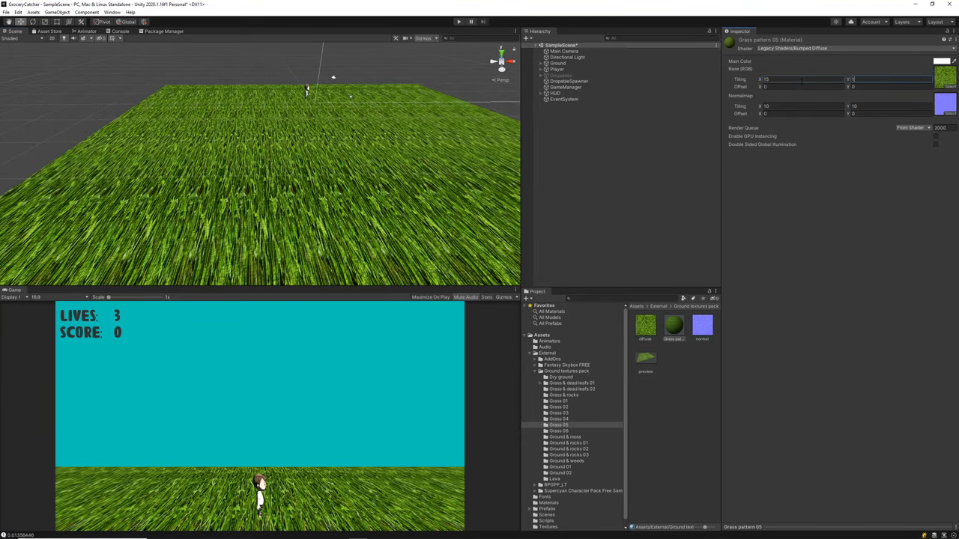
key("Return")
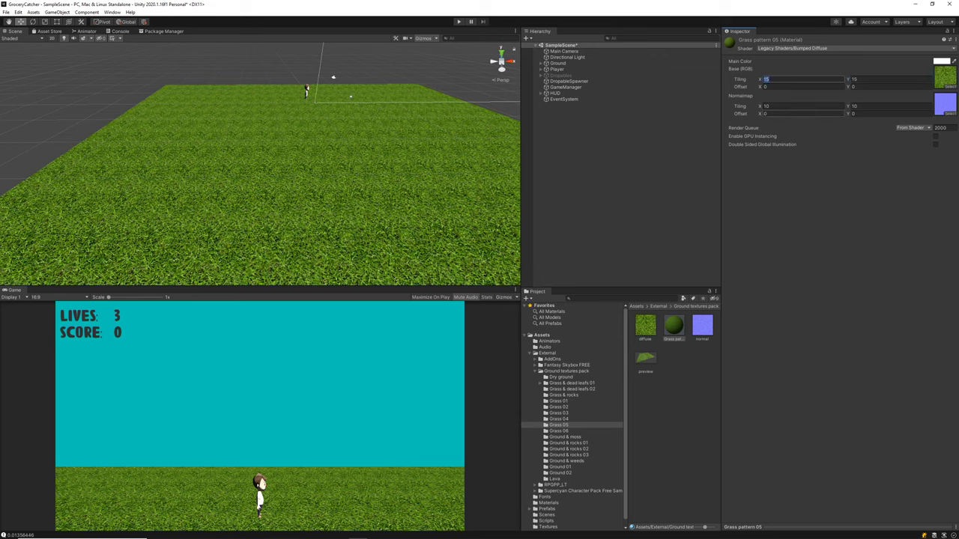
Step: Try a normal map tiling of X 15 and Y 15 on the grass material
left_click(801, 106)
type("15")
key("Tab")
type("15")
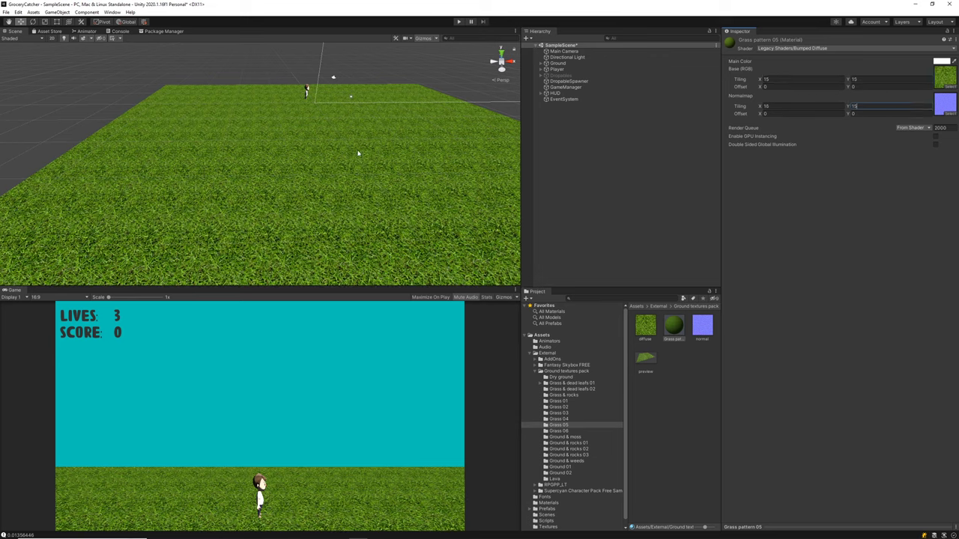
Step: Undo the changes of the base and normal map tiling to 15, and clear the selection
key("ctrl+z")
key("ctrl+z")
key("ctrl+z")
key("ctrl+z")
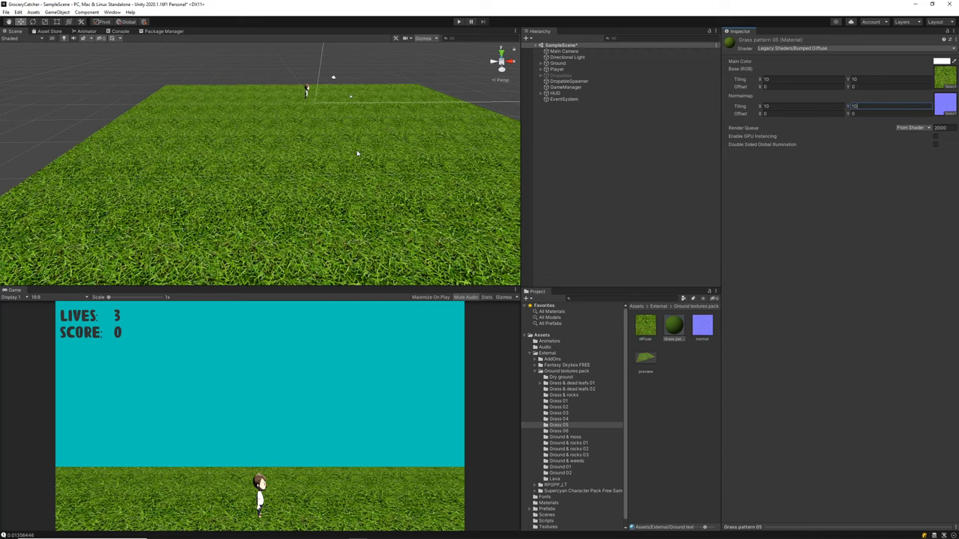
key("ctrl+z")
left_click(241, 81)
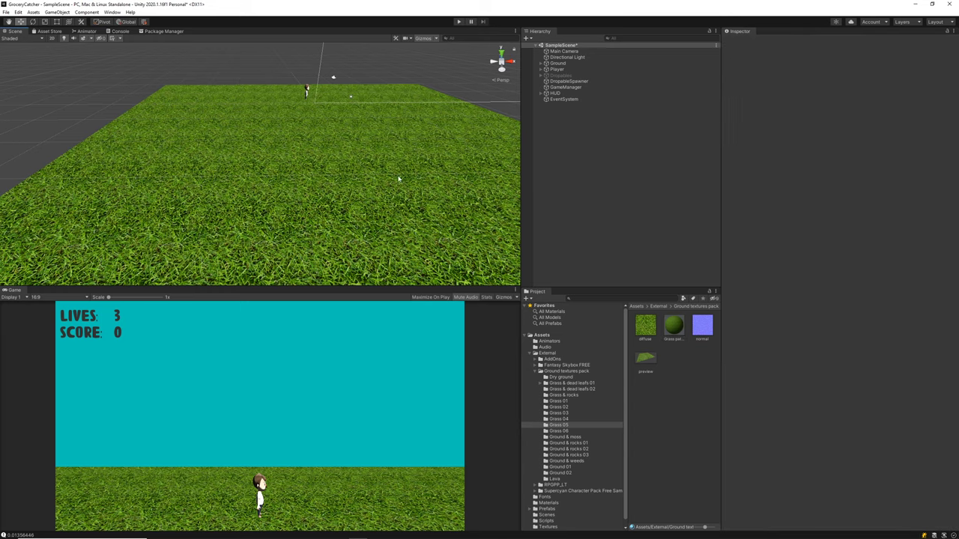
Step: Select the Main Camera and choose Skybox for its Clear Flags
scroll(372, 113, "down", 3)
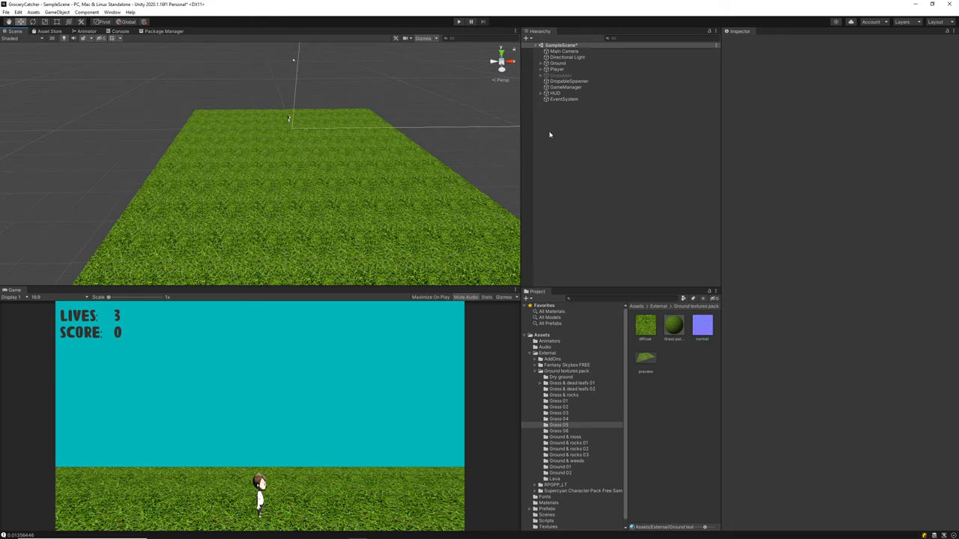
left_click(597, 75)
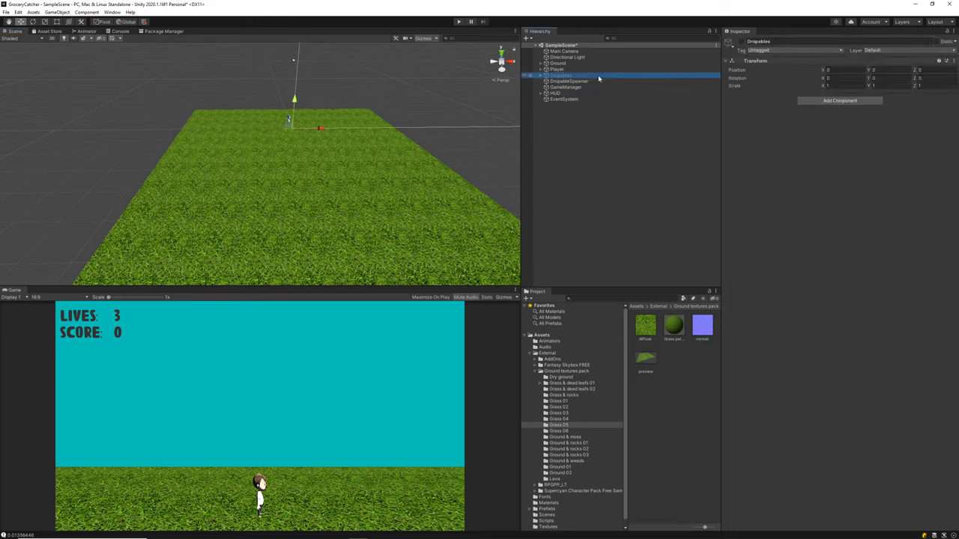
left_click(606, 57)
left_click(606, 51)
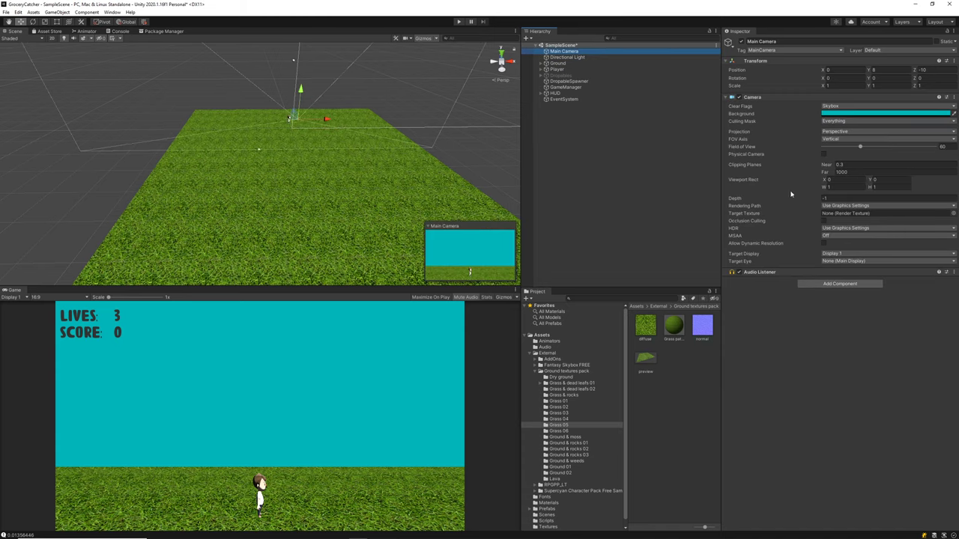
left_click(835, 107)
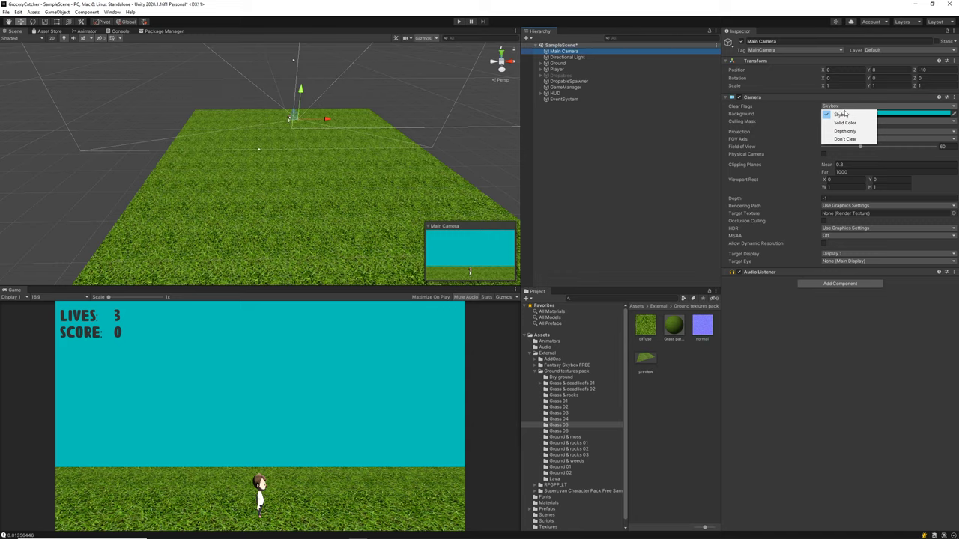
left_click(749, 108)
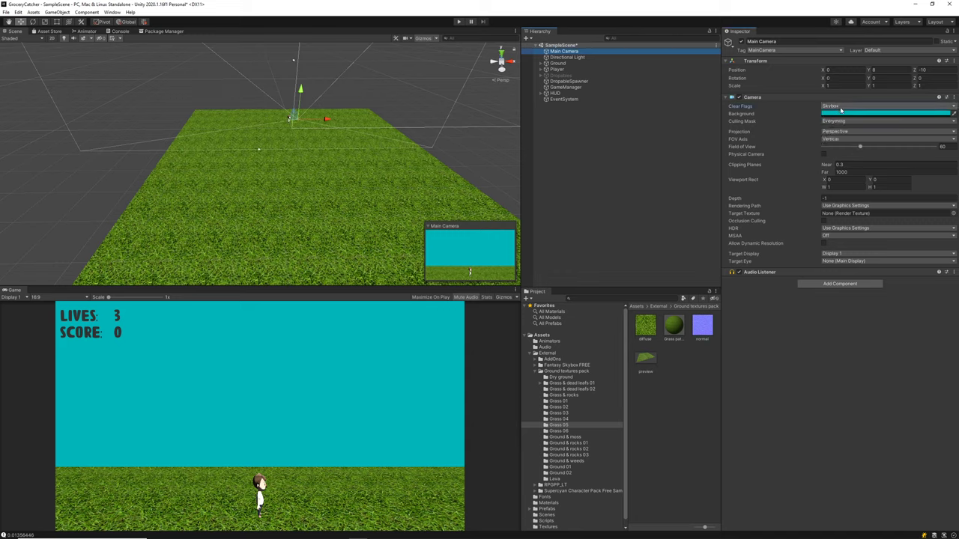
left_click(836, 109)
left_click(837, 114)
Step: Shift the hue of the Main Camera's background colour slightly toward blue
left_click(836, 114)
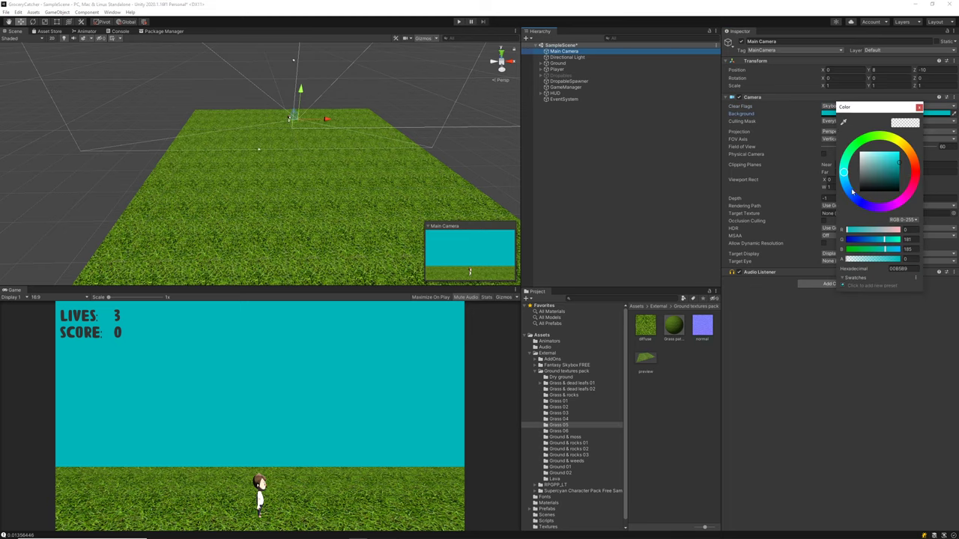
mouse_move(846, 175)
left_mouse_down()
mouse_move(851, 191)
mouse_move(846, 178)
left_mouse_up()
left_click(919, 107)
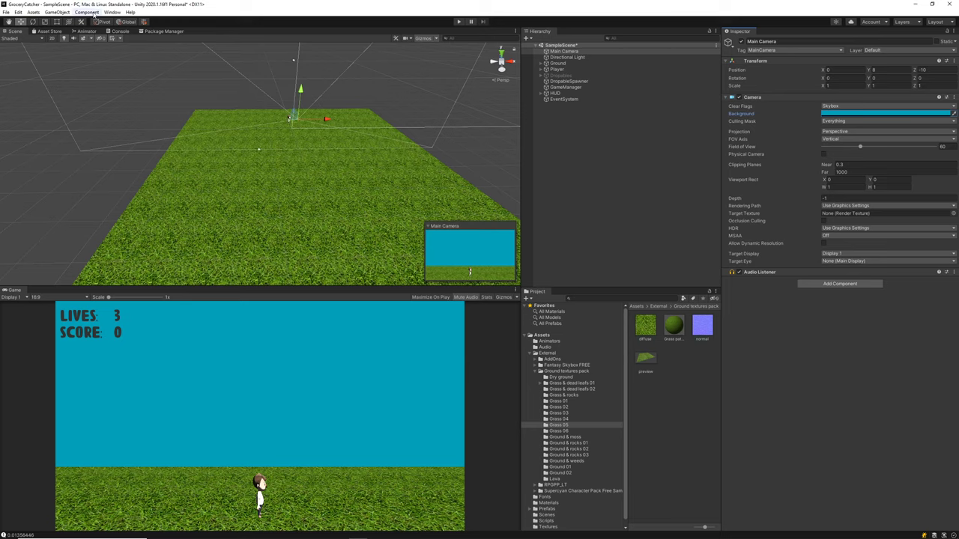
Step: Collapse the Ground textures pack and open the Classic folder within the Fantasy Skybox FREE materials
left_click(546, 371)
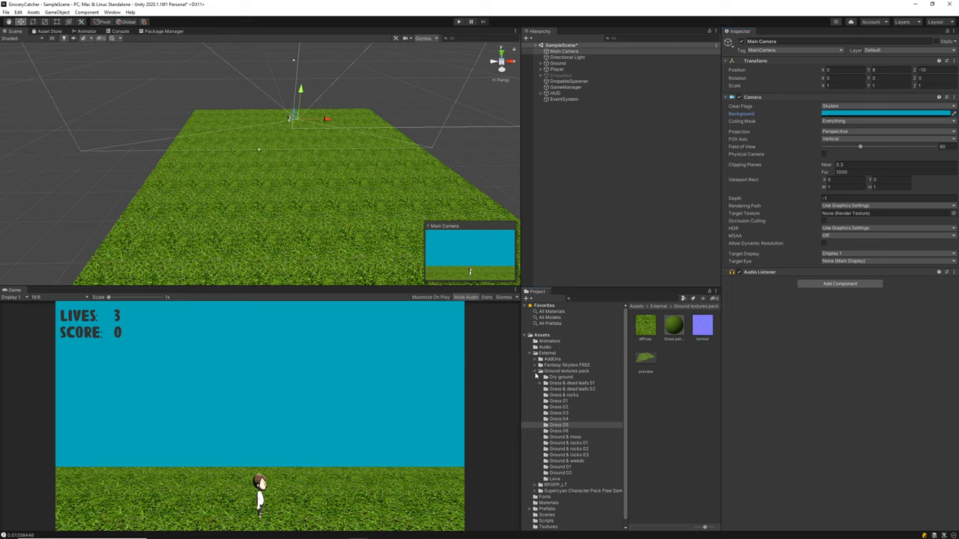
left_click(566, 365)
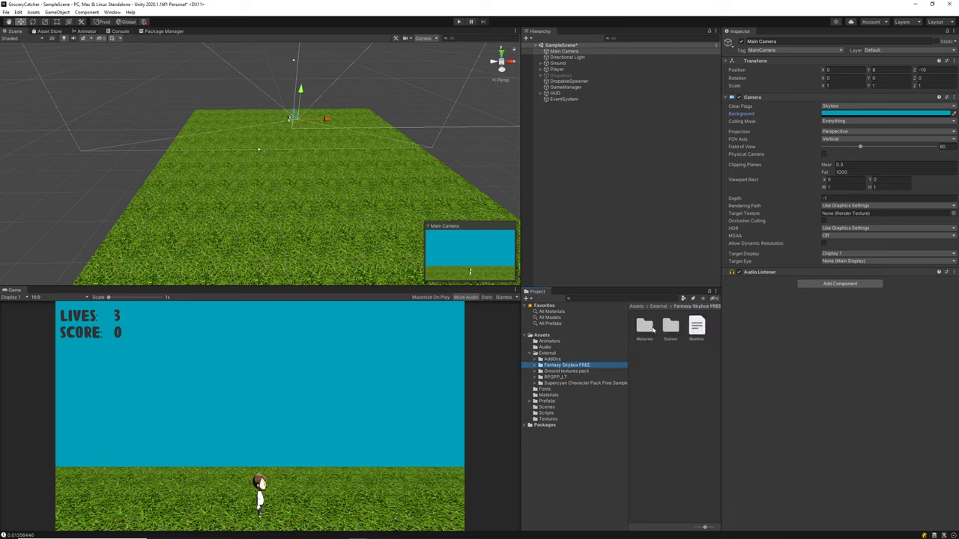
double_click(645, 327)
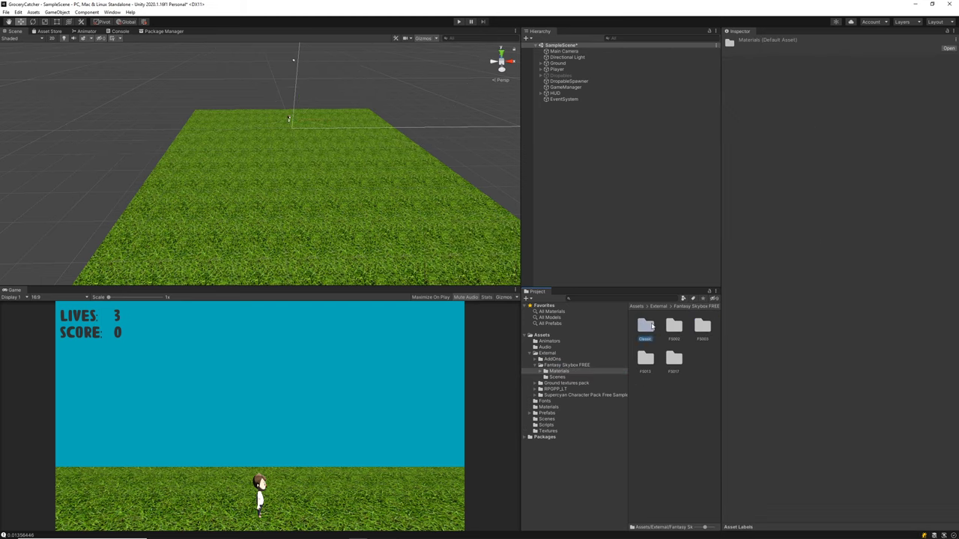
double_click(652, 327)
Step: Look through the skybox material folders FS002, FS003, FS013 and FS017, and return to FS013
left_click(581, 383)
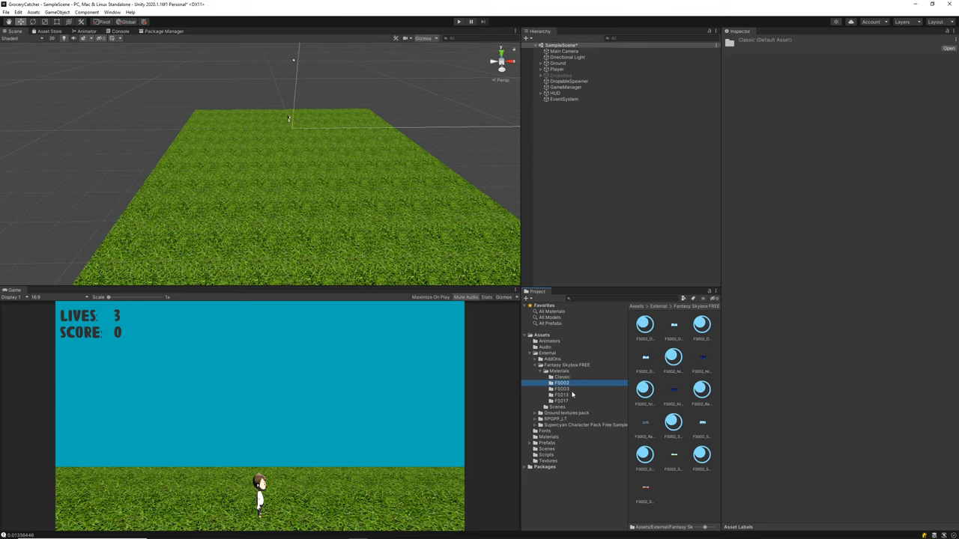
left_click(575, 388)
left_click(570, 395)
left_click(573, 402)
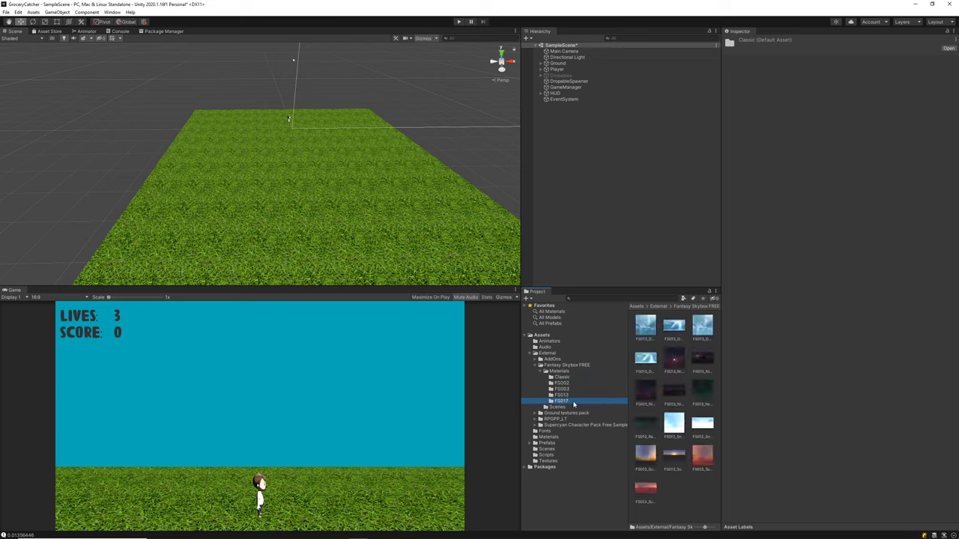
left_click(573, 396)
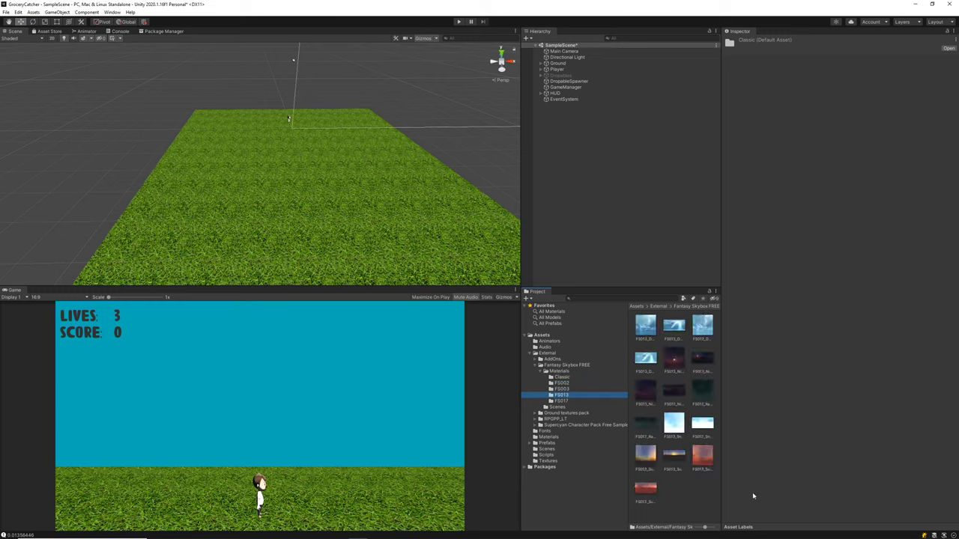
scroll(409, 128, "down", 10)
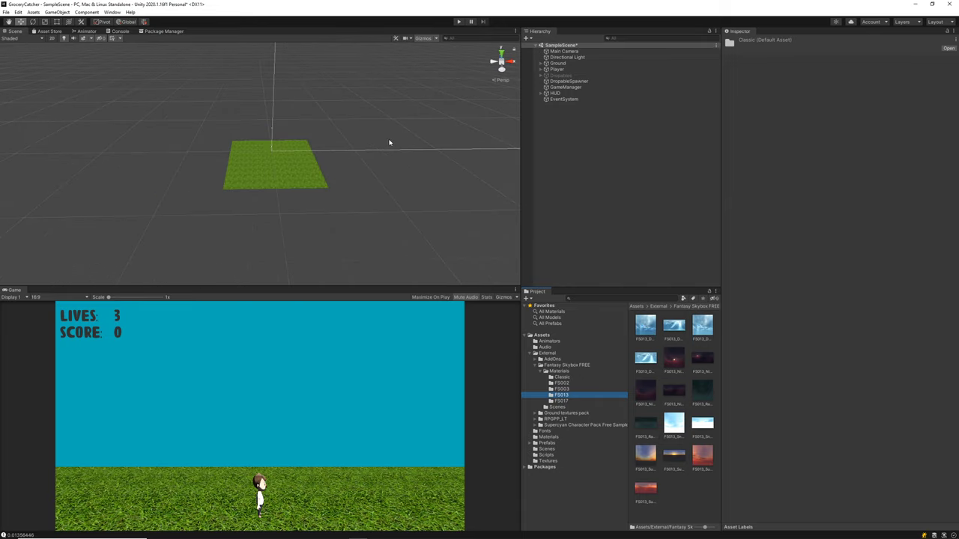
Step: Open the Lighting window, dock it beside the Inspector, and show its Environment settings
left_click(114, 12)
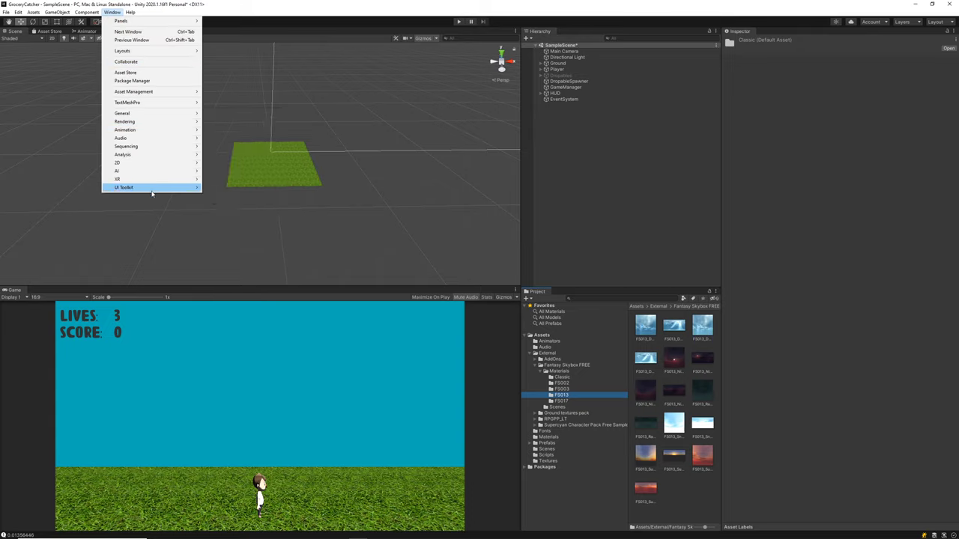
mouse_move(151, 120)
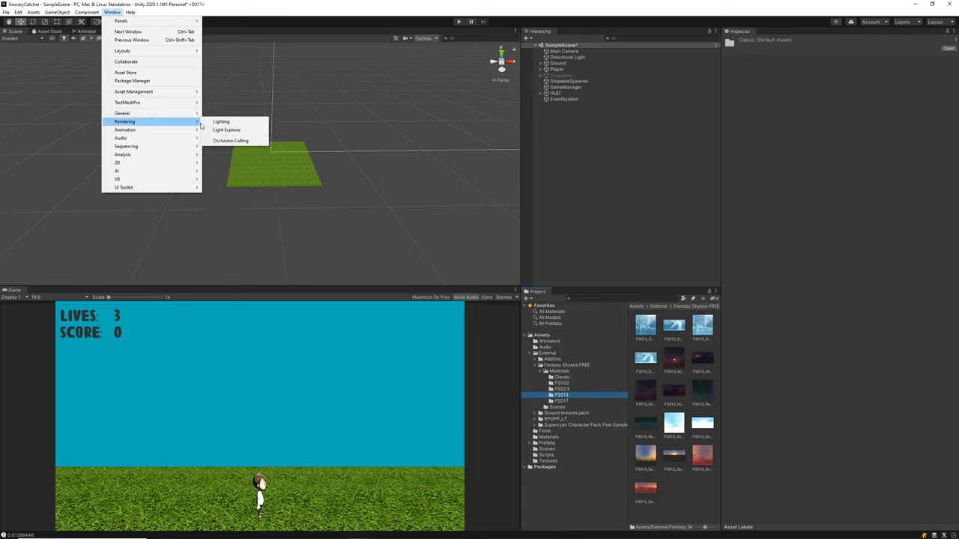
left_click(227, 123)
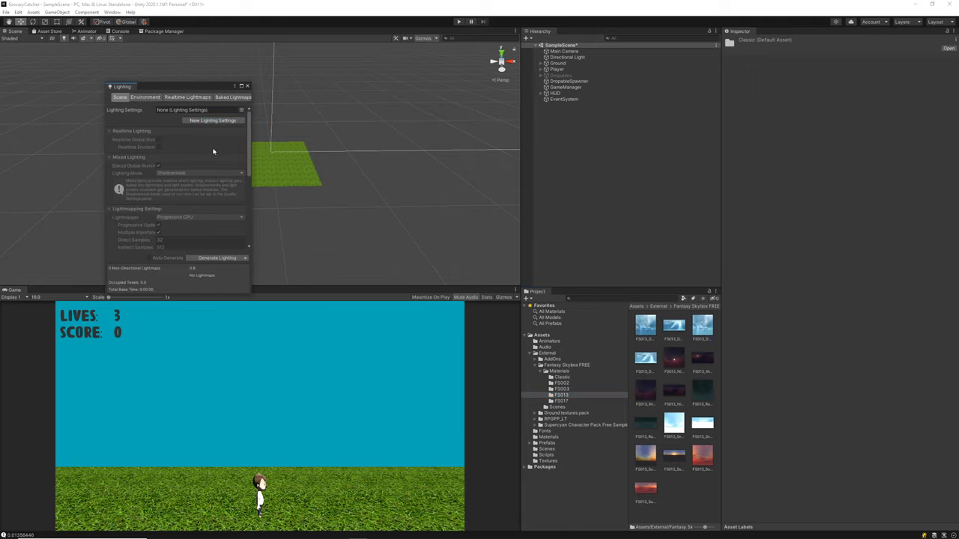
left_click_drag(121, 87, 779, 34)
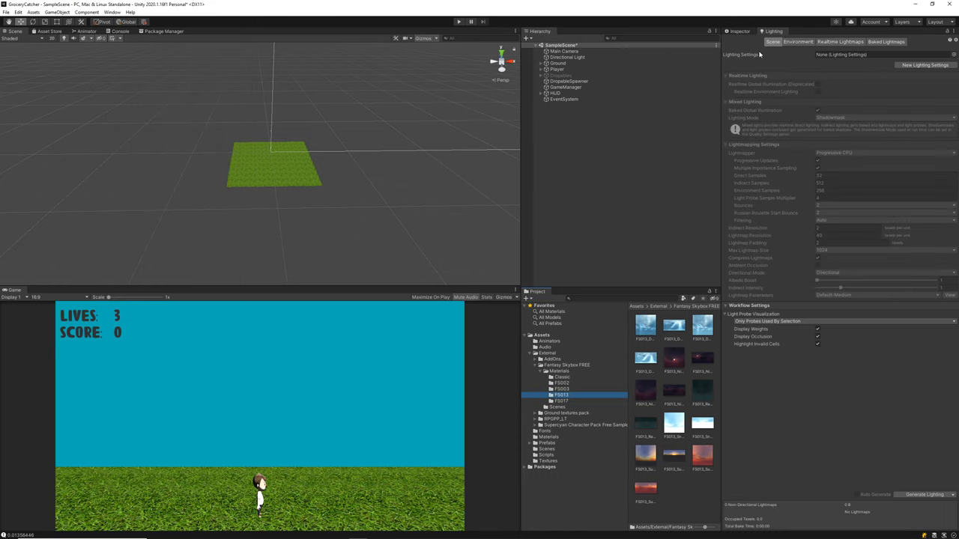
left_click(797, 42)
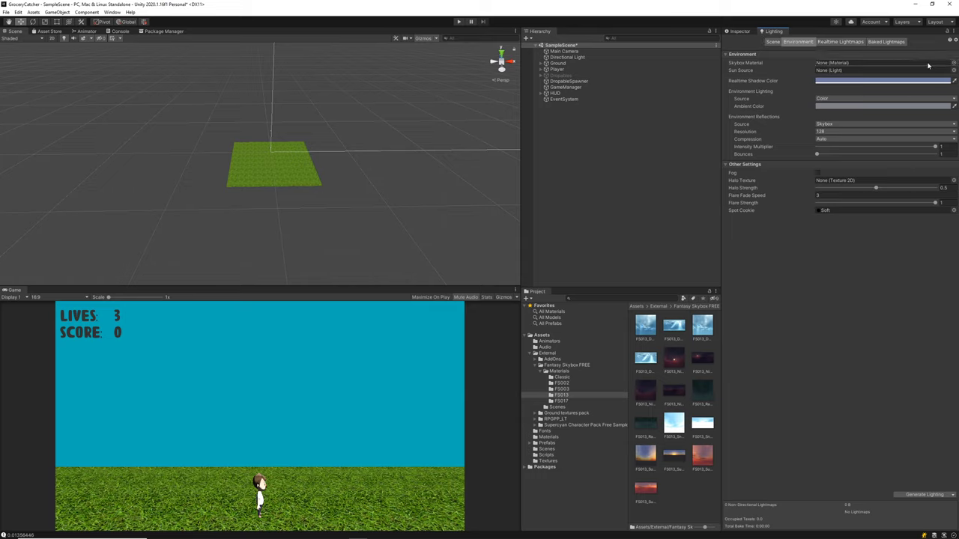
Step: Open the material picker for the Skybox Material, assign FS013_Night, and move the picker clear of the scene and game views
left_click(953, 63)
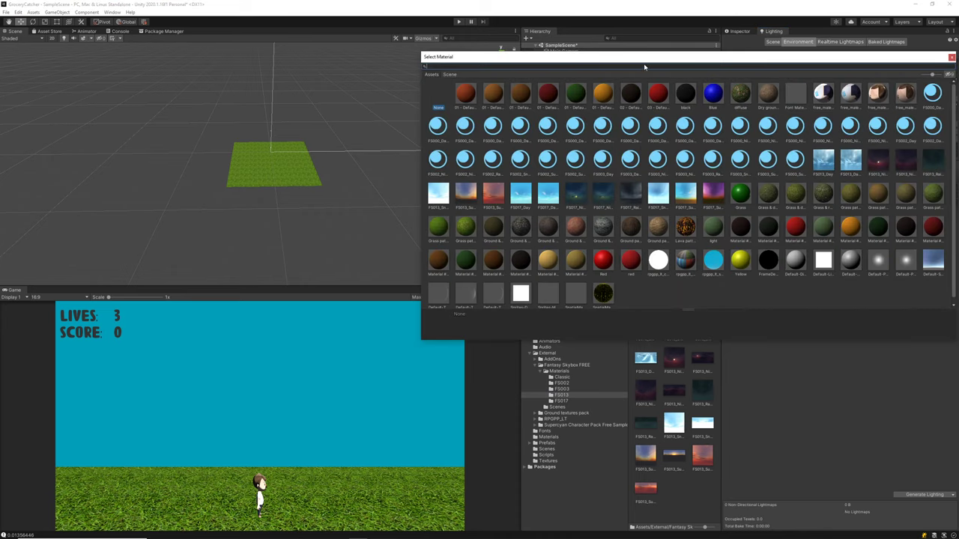
left_click_drag(644, 58, 338, 71)
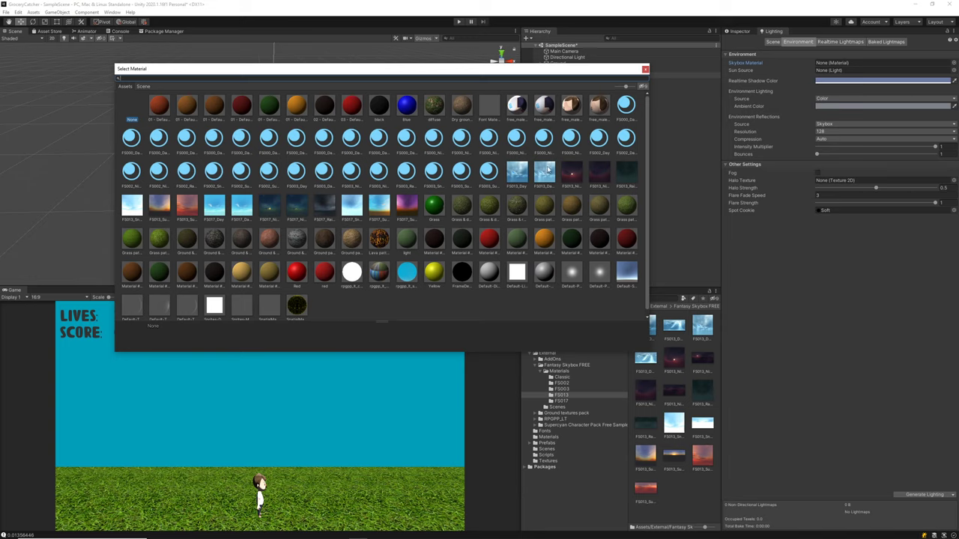
left_click(572, 175)
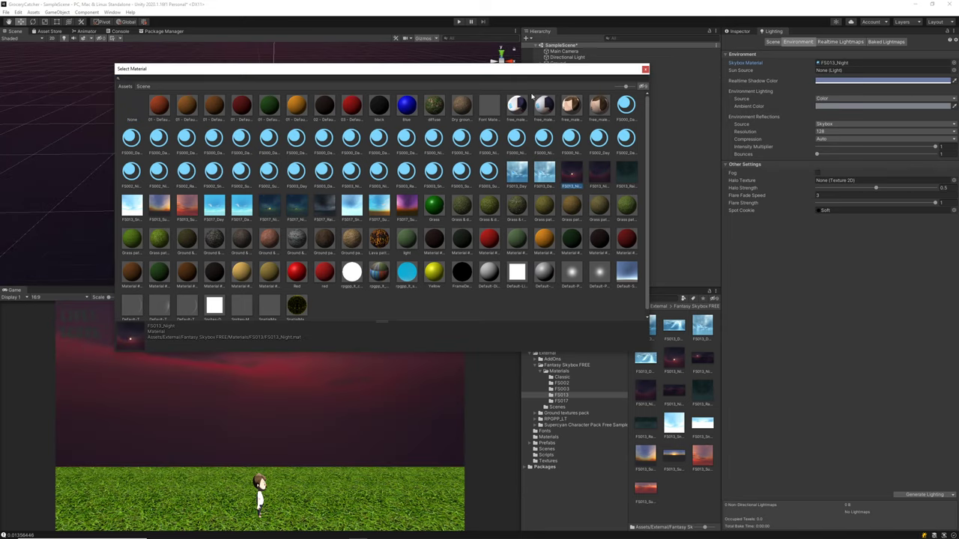
left_click_drag(535, 72, 875, 81)
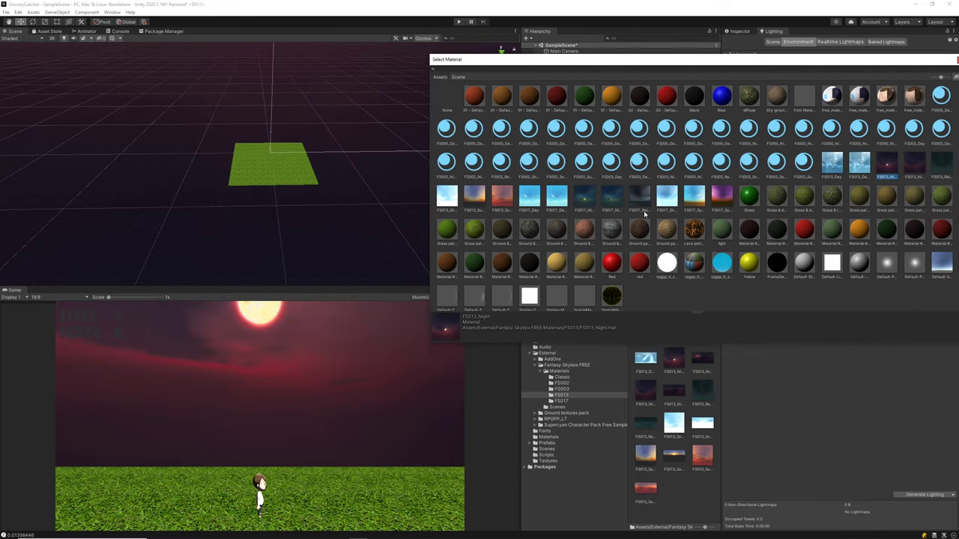
Step: Try FS017_Day_Sunless, FS017_Day and FS013_Sunrise as the Skybox Material to compare day and sunrise skies
left_click(555, 200)
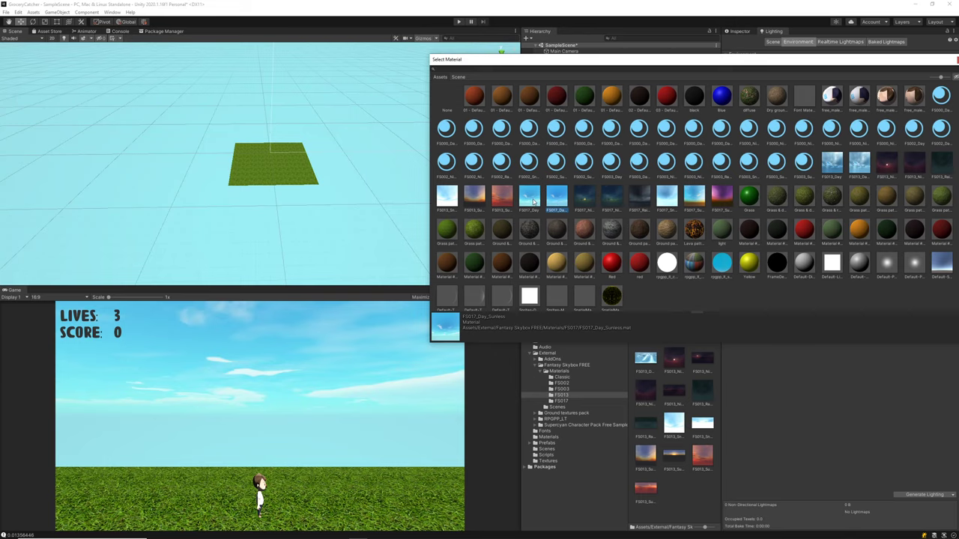
left_click(533, 201)
left_click(556, 201)
left_click(529, 207)
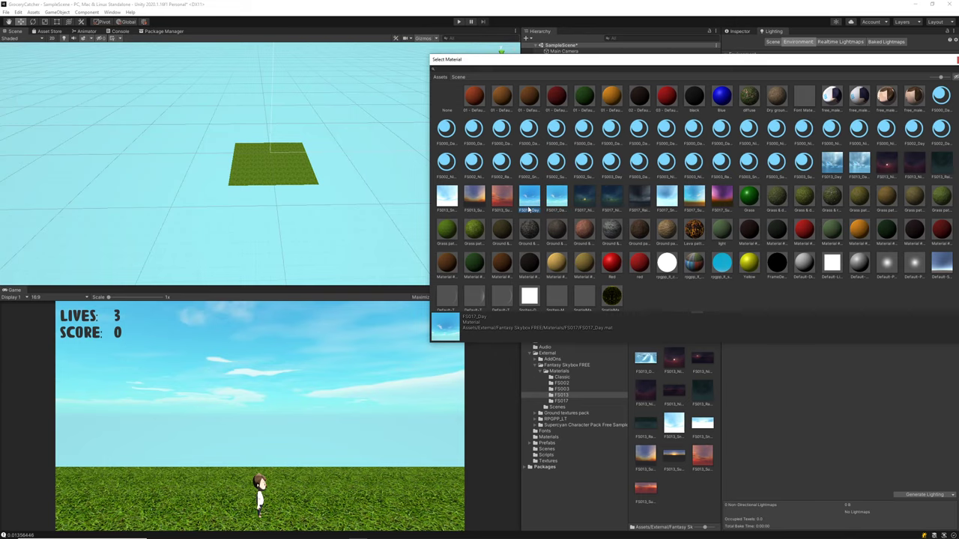
left_click(451, 201)
left_click(475, 200)
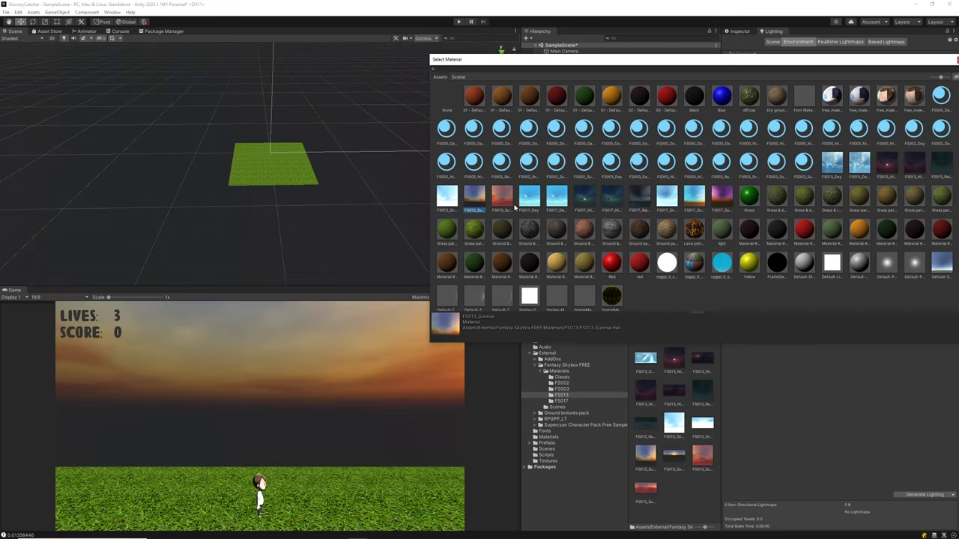
Step: Try FS017_Day_Sunless, FS017_Snowy and FS017_Sunrise as the Skybox Material
left_click(562, 201)
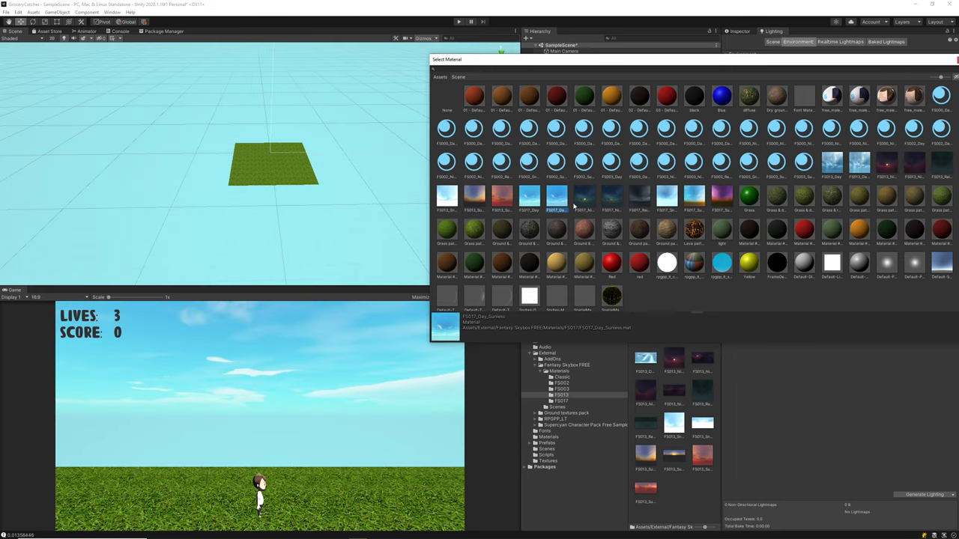
left_click(695, 204)
left_click(665, 203)
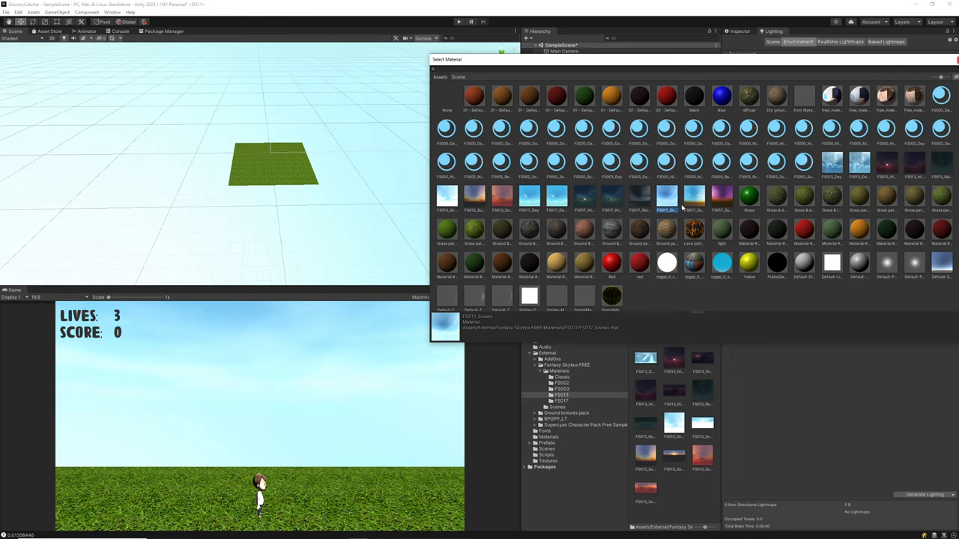
left_click(692, 203)
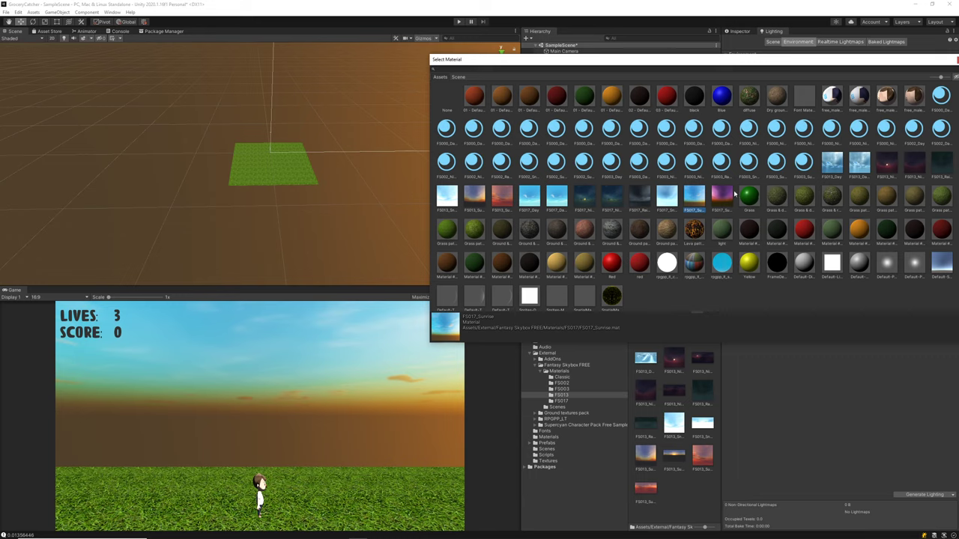
Step: Try FS013_Day, FS013_Rainy and FS017_Night as the Skybox Material
left_click(862, 169)
left_click(831, 168)
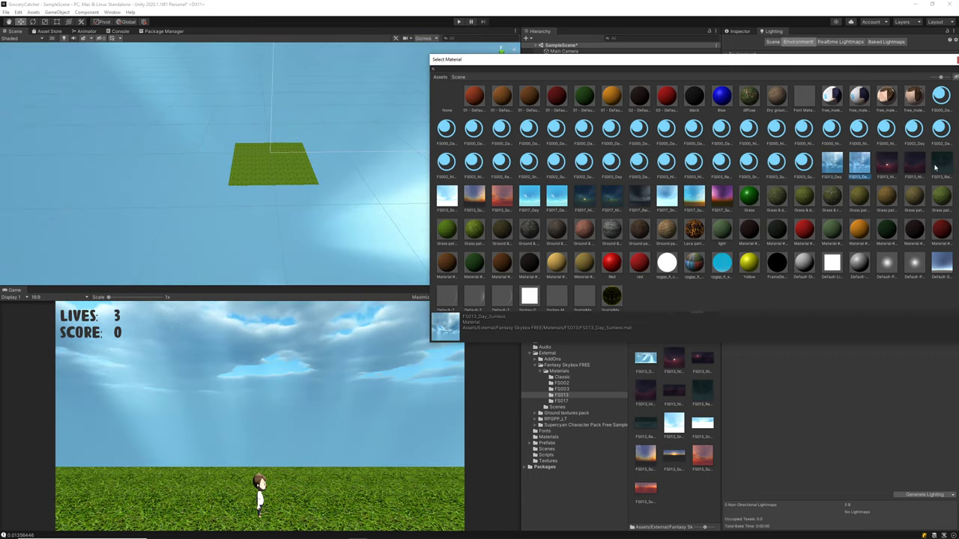
left_click(936, 166)
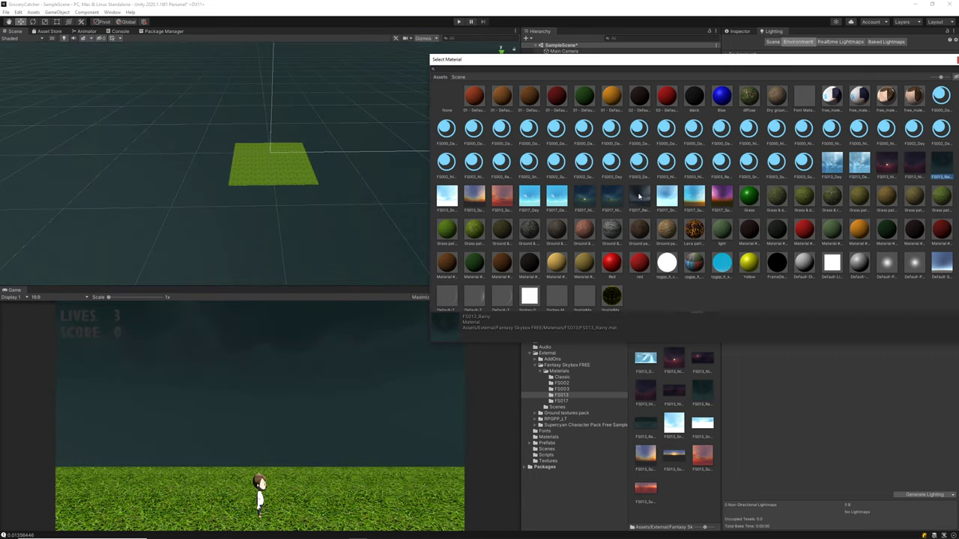
left_click(583, 198)
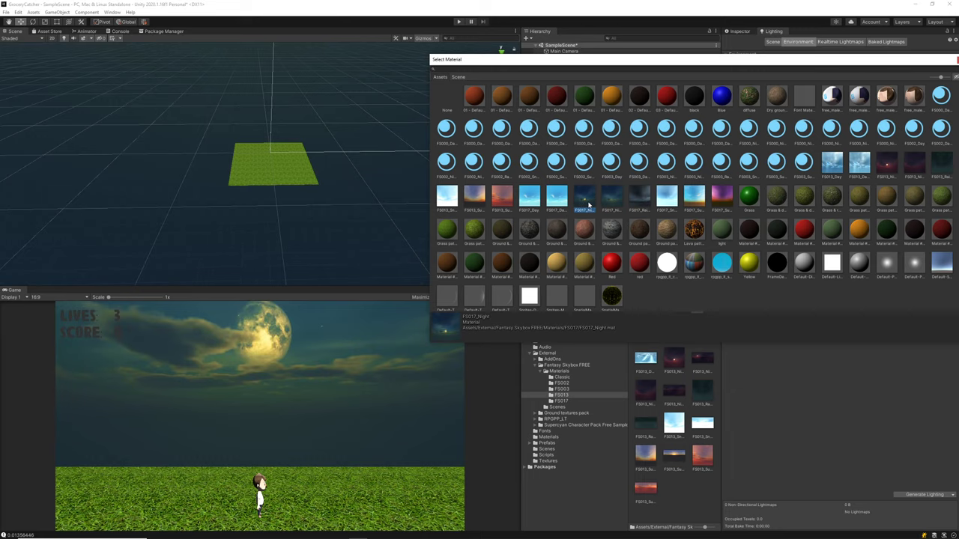
Step: Compare FS017_Day and FS017_Sunrise again as the Skybox Material, then assign FS013_Sunrise
left_click(556, 198)
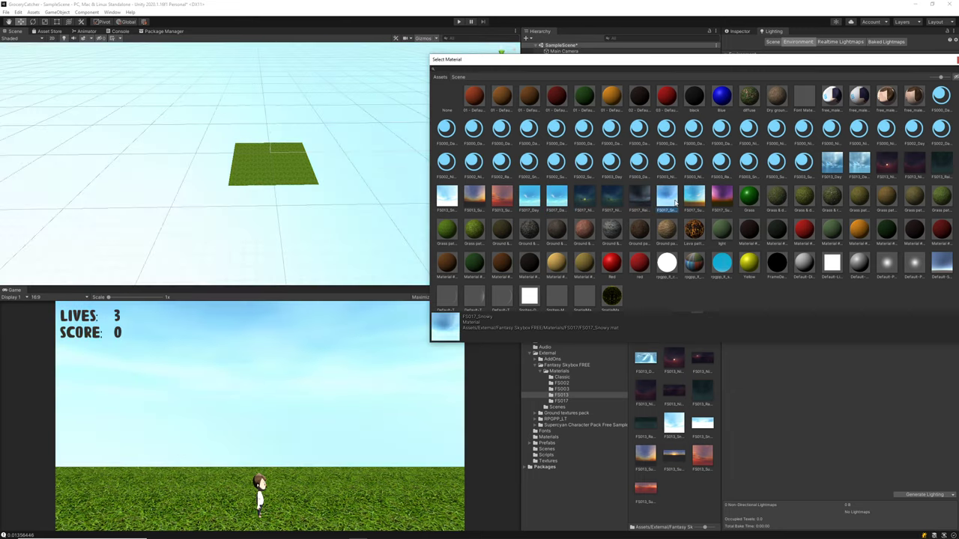
left_click(693, 198)
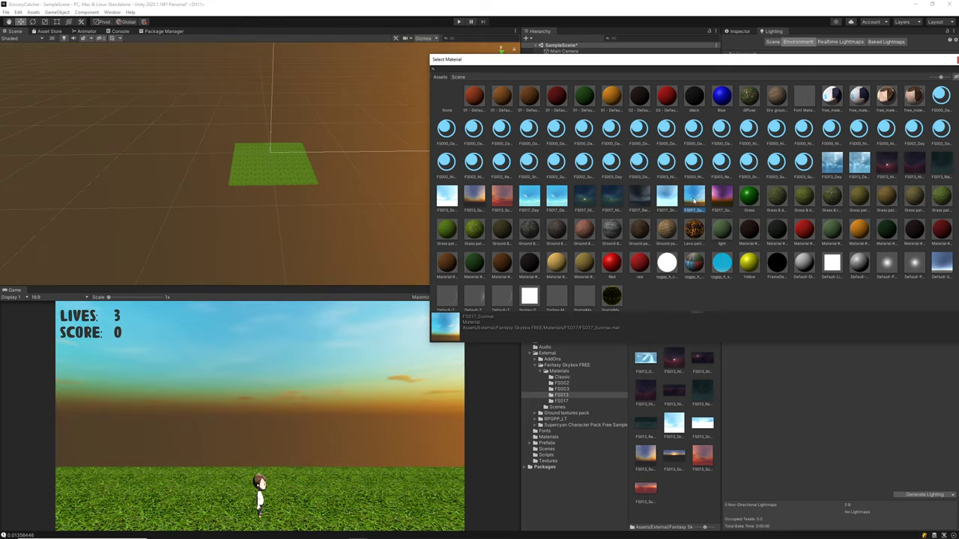
left_click(534, 202)
left_click(481, 202)
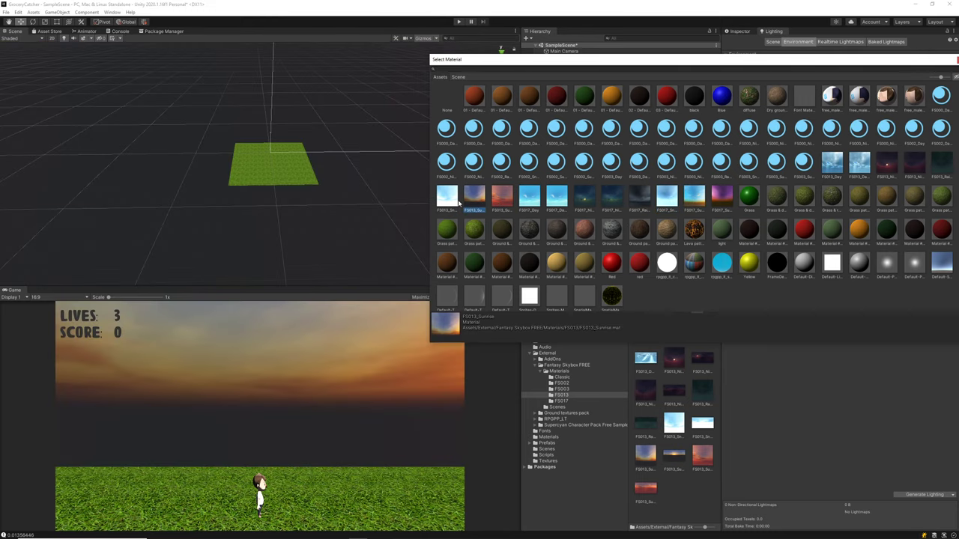
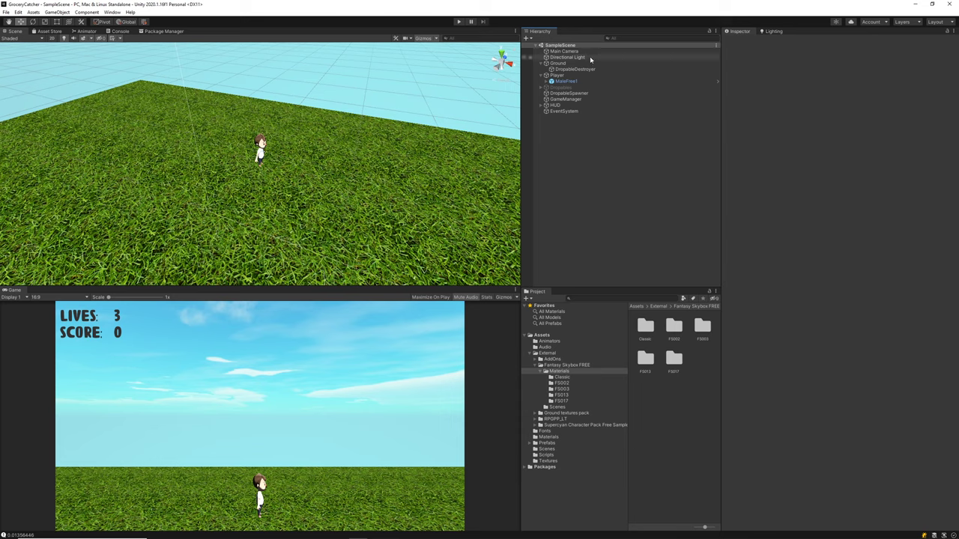
Step: Set the Directional Light's Intensity to 0.8
left_click(652, 57)
left_click(829, 136)
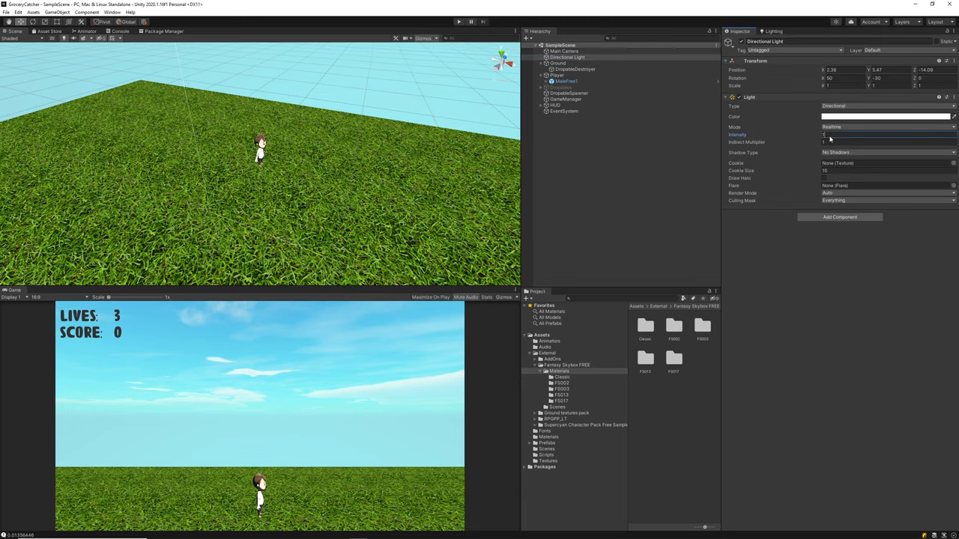
type("0.")
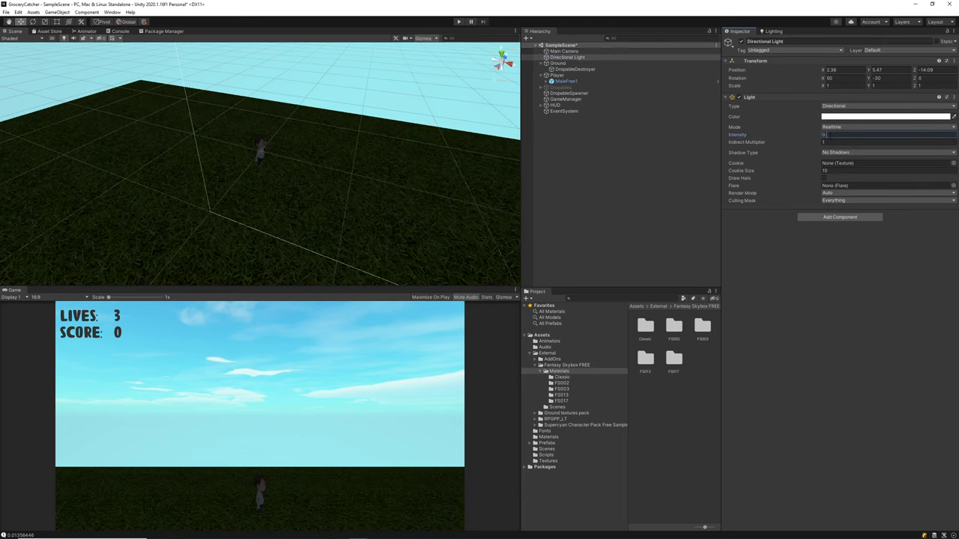
type("8")
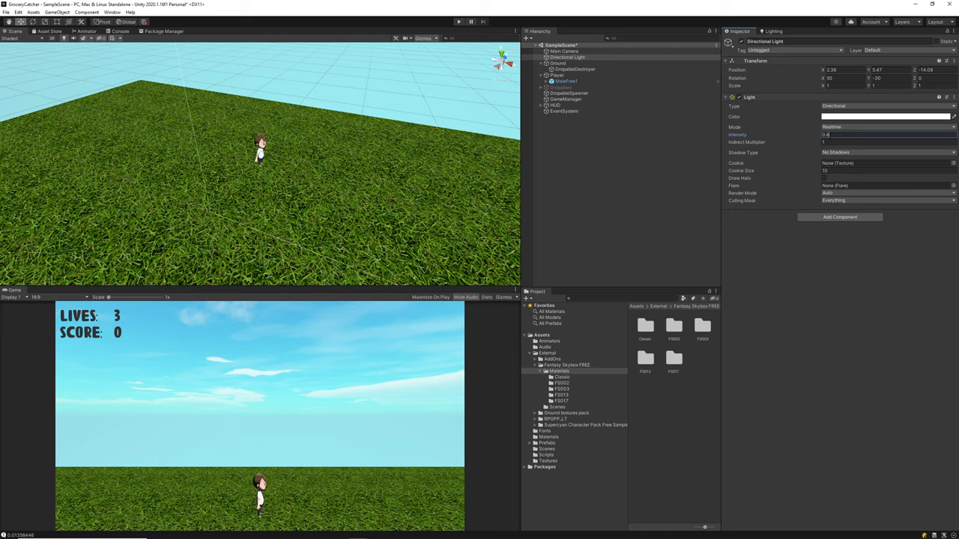
scroll(267, 148, "up", 5)
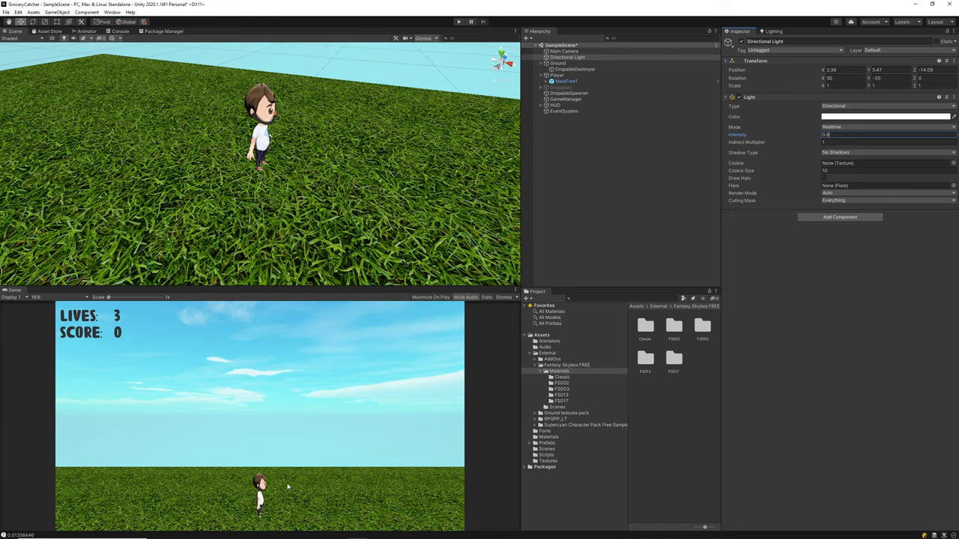
Step: Change the Directional Light's color to a pale yellow, hexadecimal FFFCAF
left_click(864, 117)
left_click_drag(921, 139, 898, 153)
left_click(900, 157)
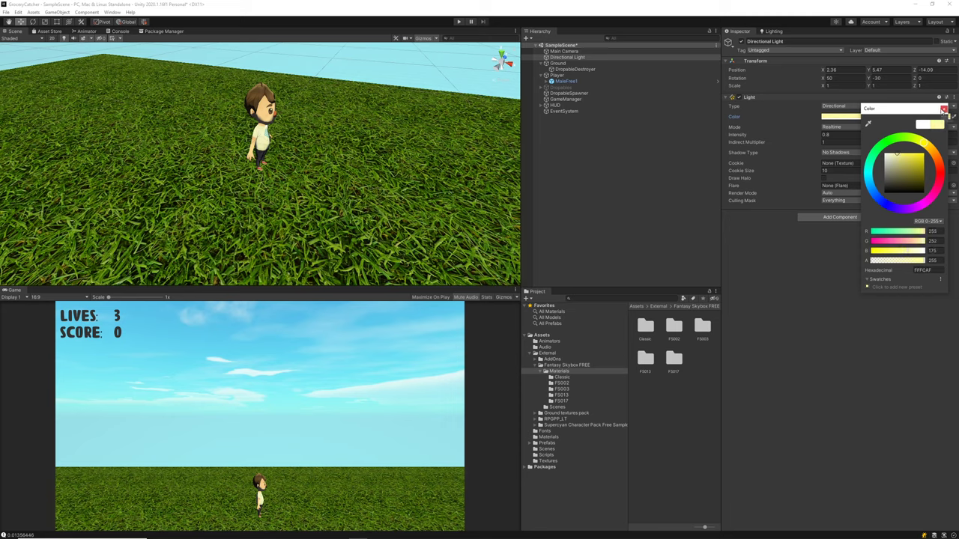
left_click(945, 110)
left_click(589, 144)
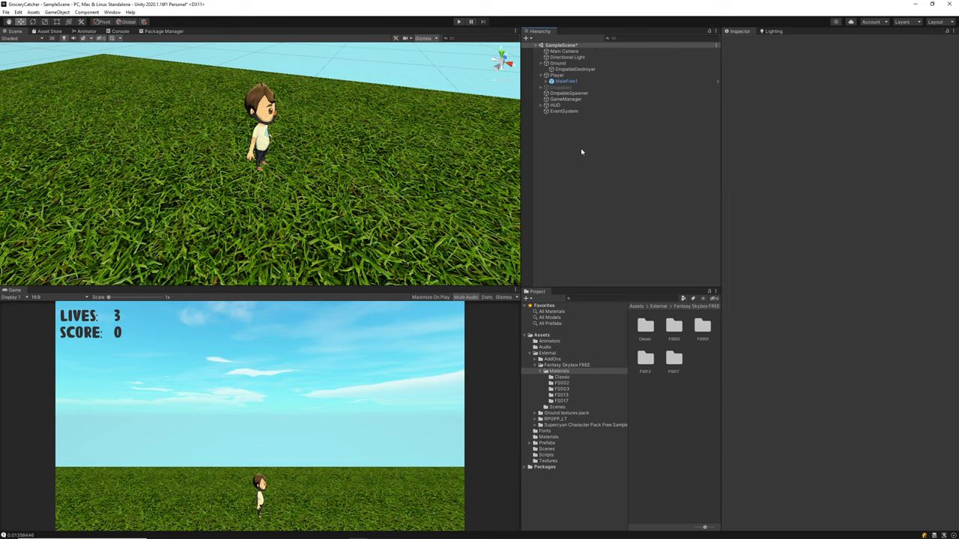
Step: Set the Directional Light's Shadow Type to Soft Shadows
left_click_drag(380, 173, 324, 181, "alt")
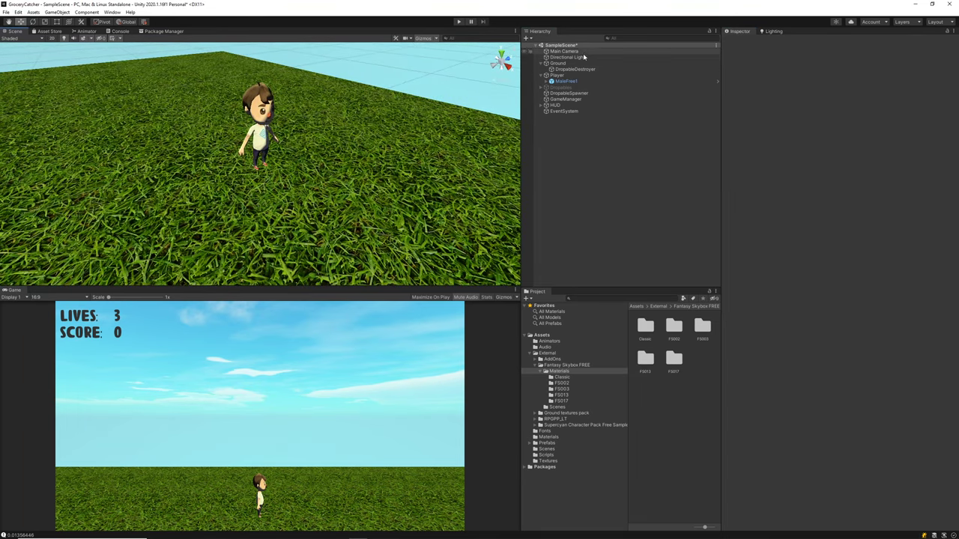
left_click(583, 58)
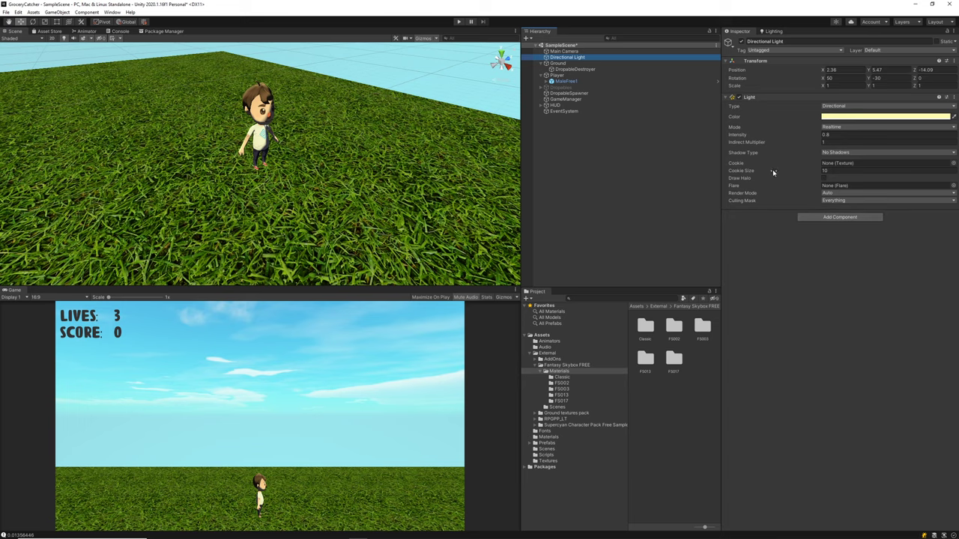
left_click(847, 152)
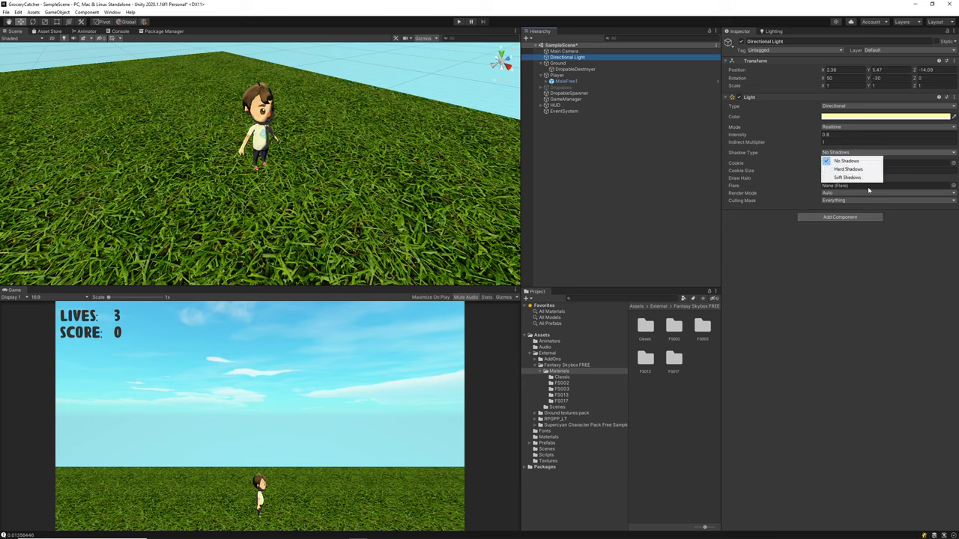
left_click(850, 177)
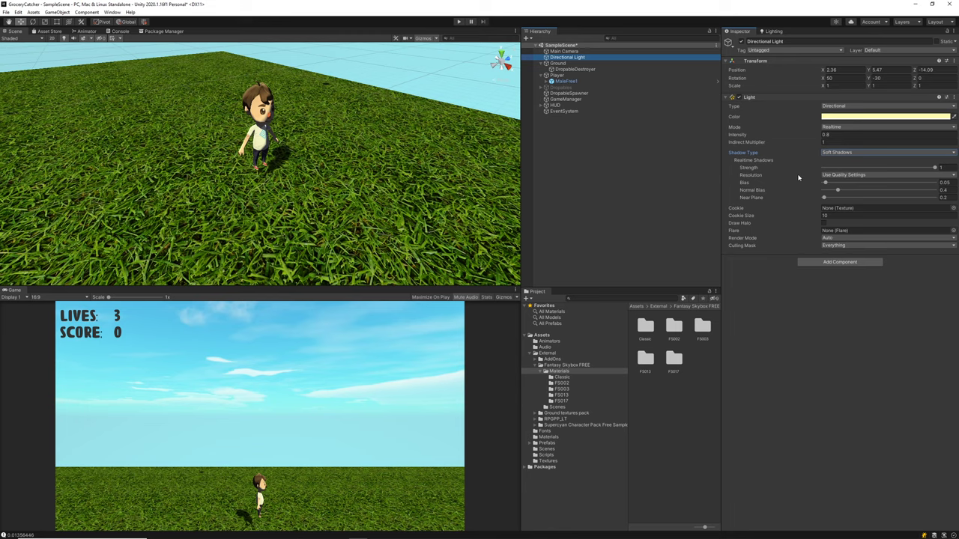
scroll(281, 170, "up", 6)
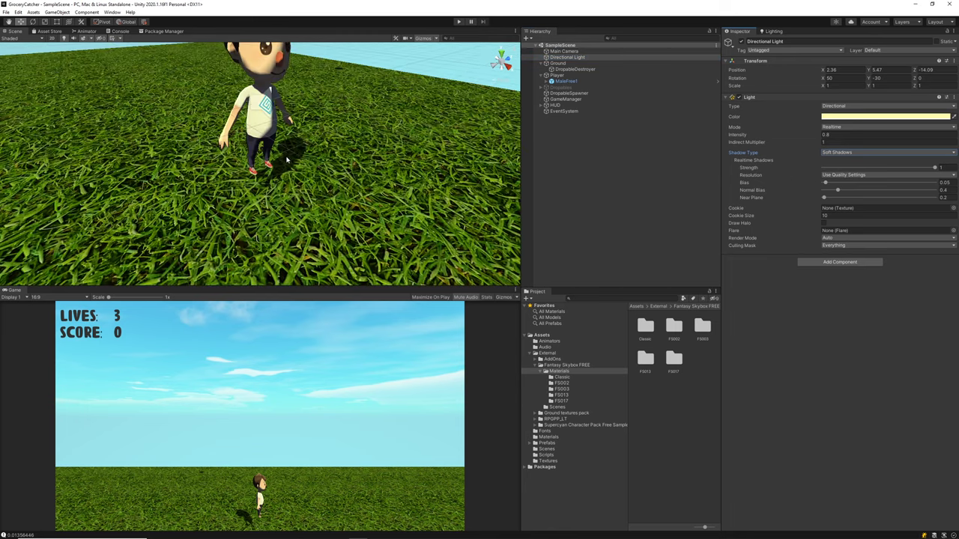
Step: Raise the Ground to meet the character's feet by setting its Y position to -2
left_click_drag(343, 188, 350, 226, "alt")
middle_click_drag(349, 227, 318, 189)
left_click_drag(329, 225, 404, 132, "alt")
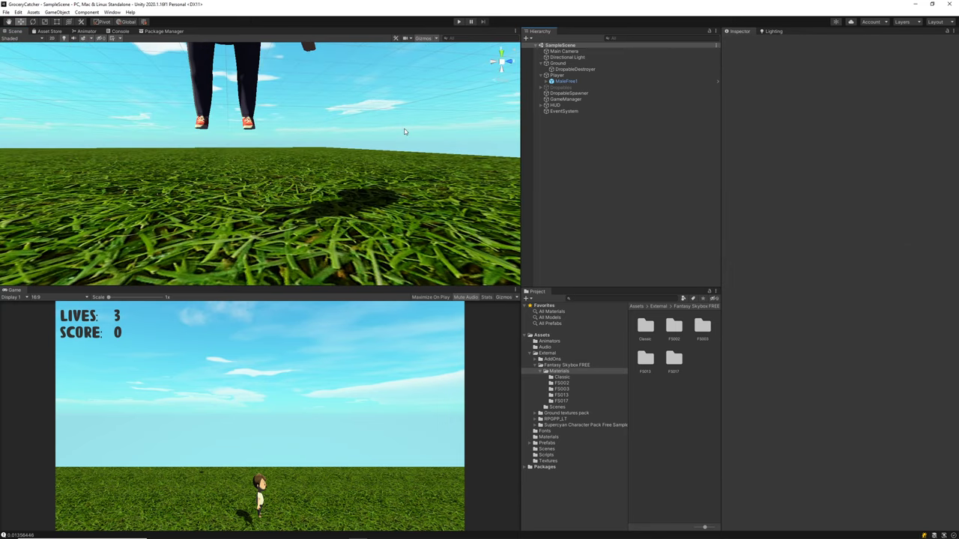
left_click_drag(200, 193, 210, 161, "alt")
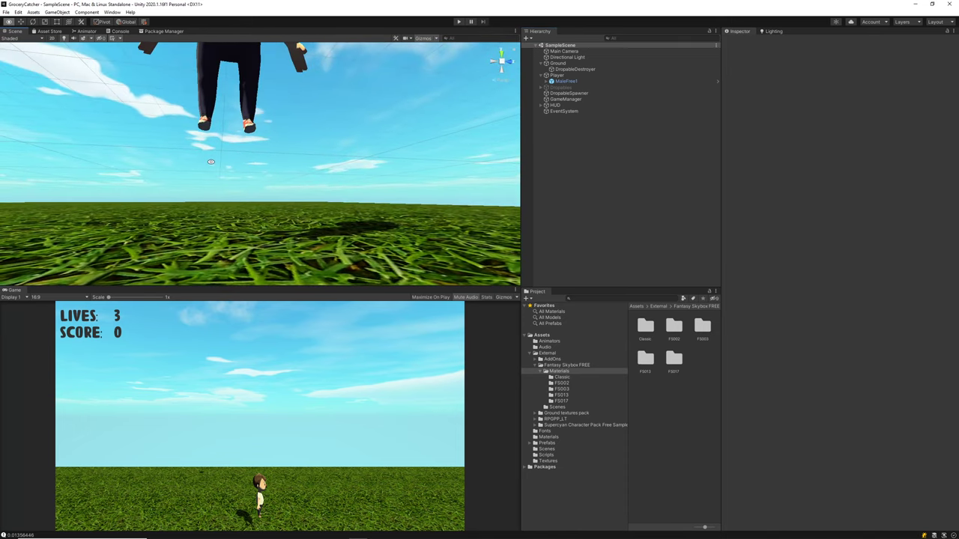
left_click(558, 63)
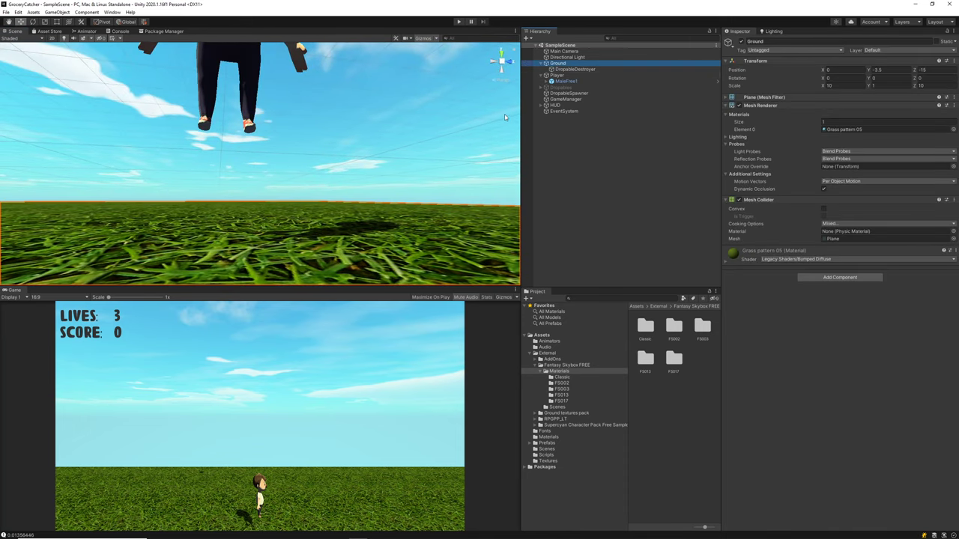
left_click(876, 69)
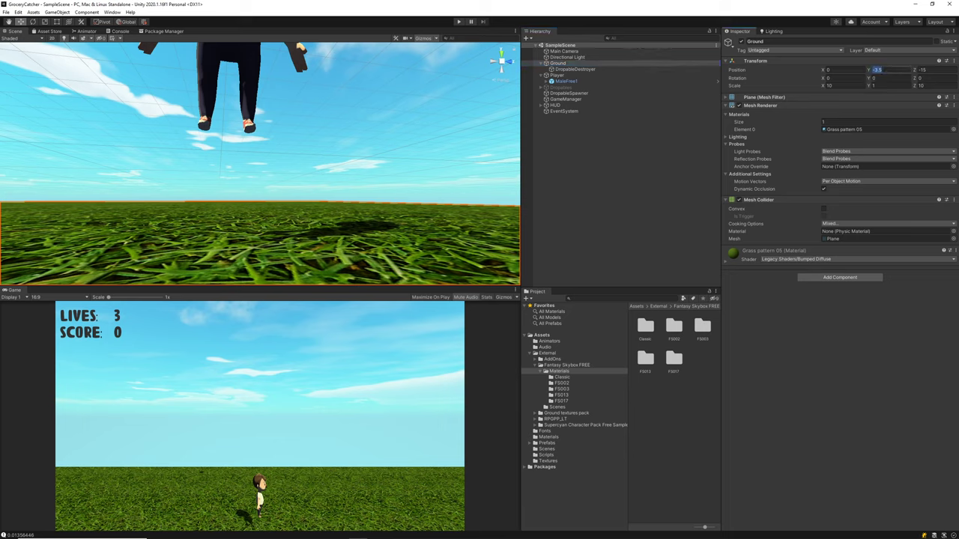
type("2")
key("BackSpace")
right_click_drag(170, 187, 178, 251)
key("s")
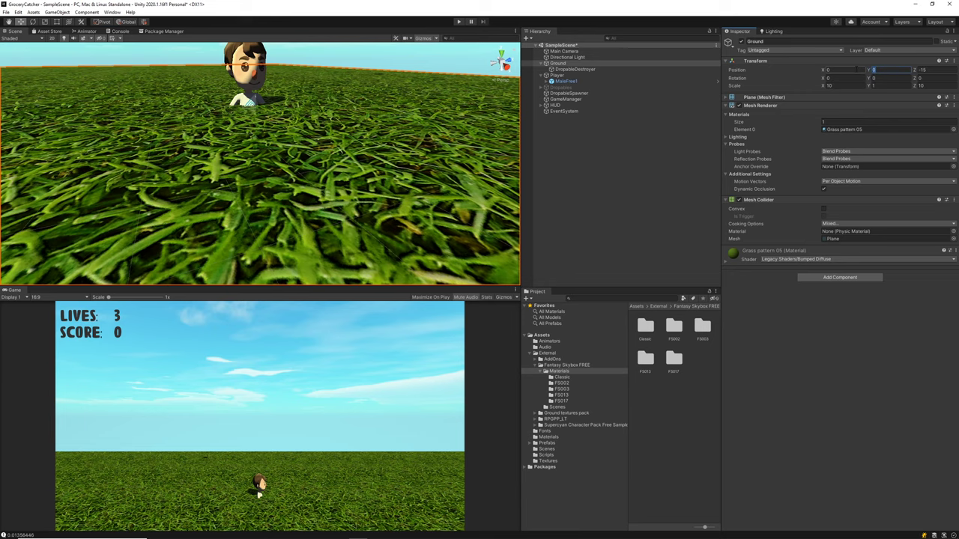
type("2")
key("BackSpace")
type("-2")
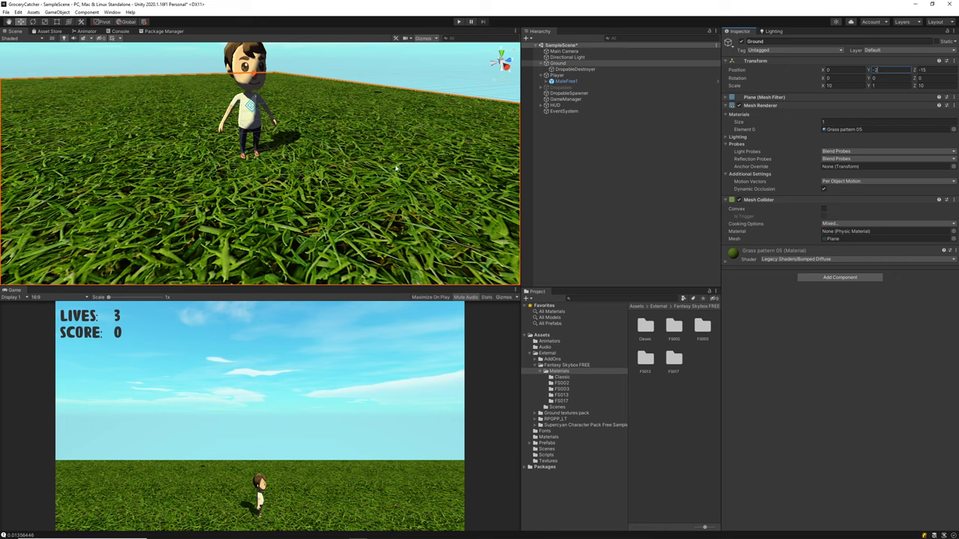
left_click_drag(236, 159, 293, 160, "alt")
scroll(293, 160, "up", 8)
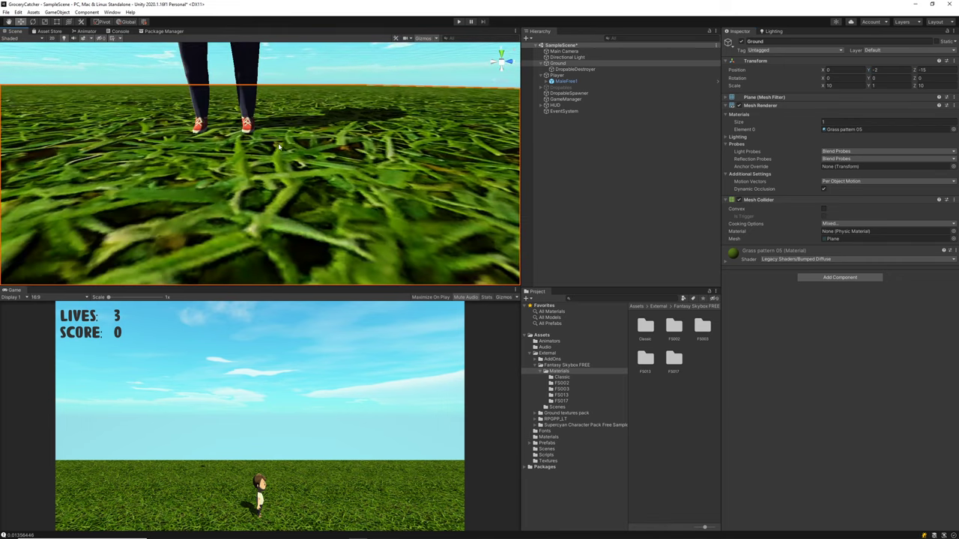
middle_click_drag(282, 143, 365, 153)
Step: Set the Player Rigidbody's Drag to 0 and freeze its rotation on the X, Y and Z axes
left_click(609, 76)
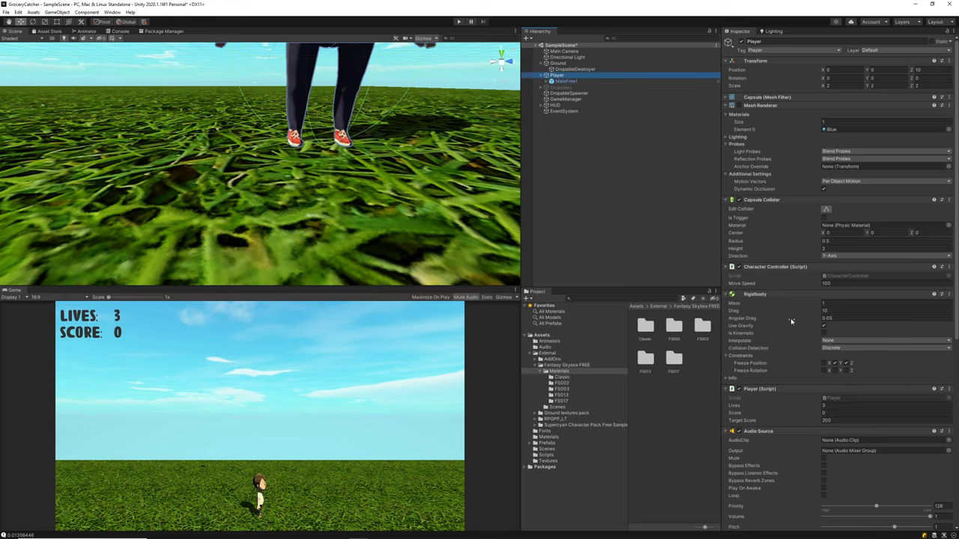
left_click(730, 311)
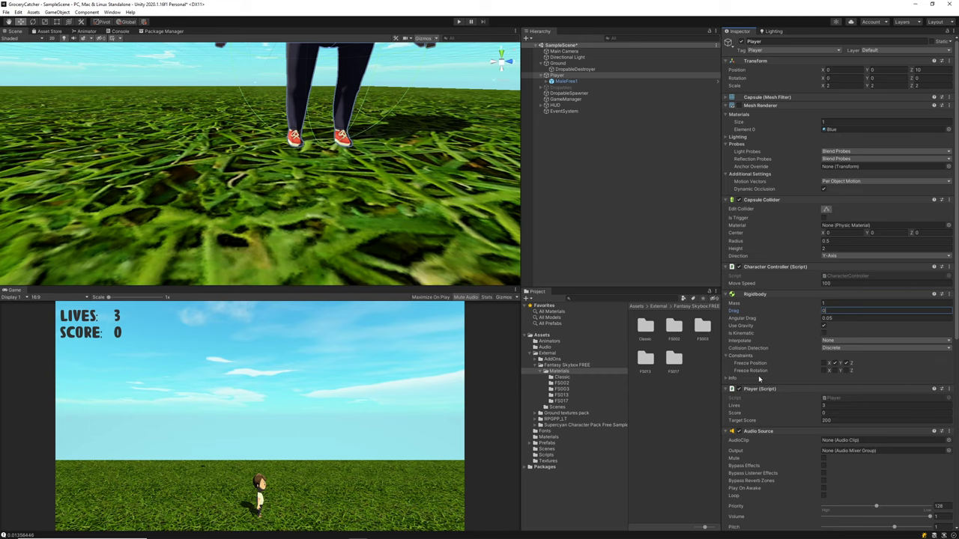
left_click(825, 371)
left_click(846, 370)
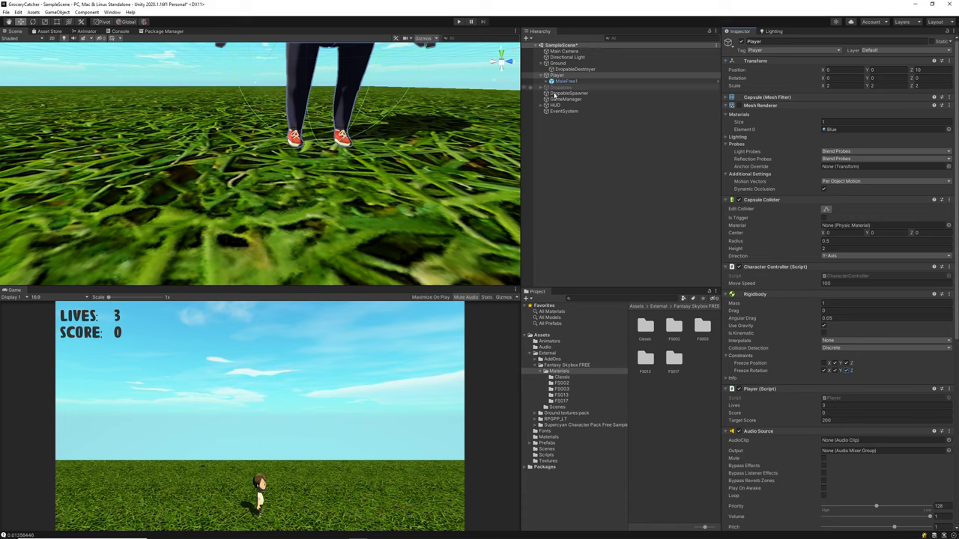
left_click(558, 63)
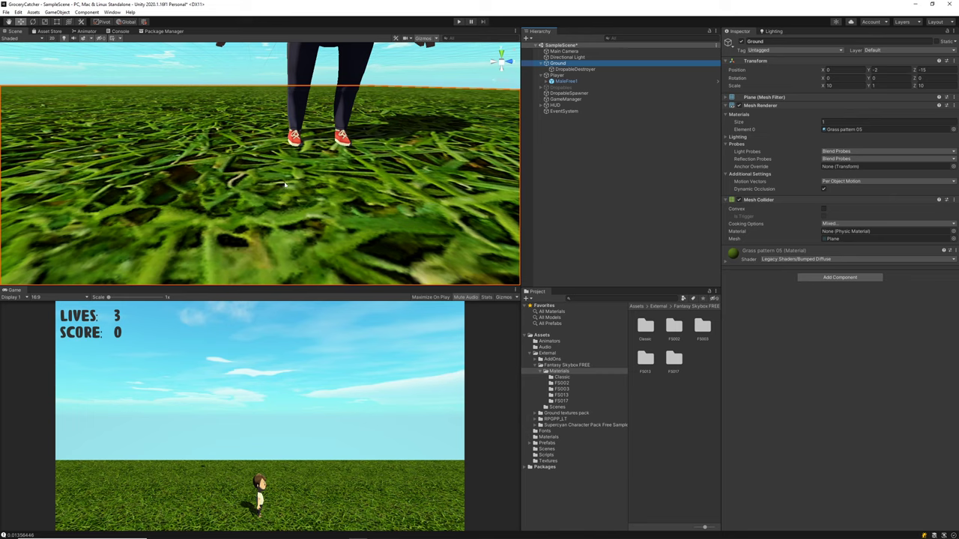
scroll(341, 138, "down", 10)
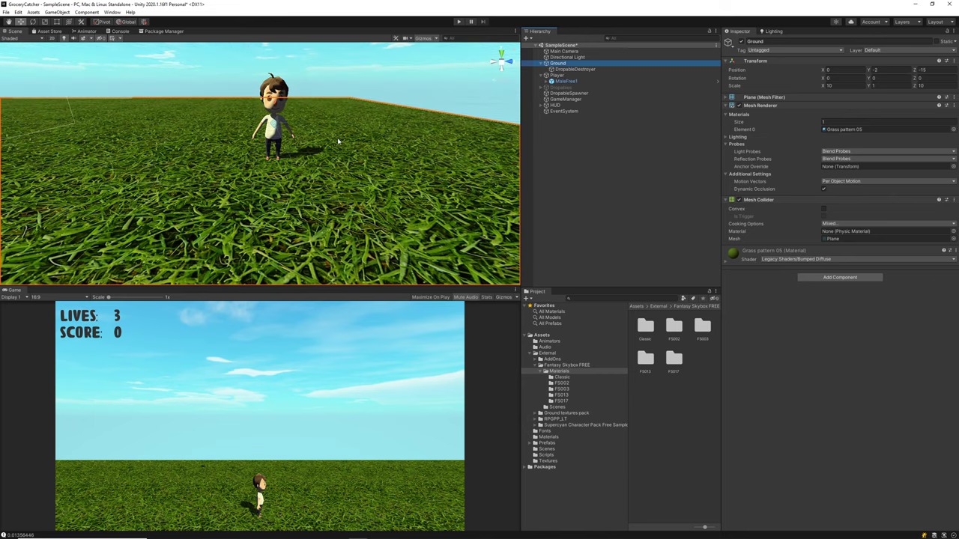
left_click(464, 101)
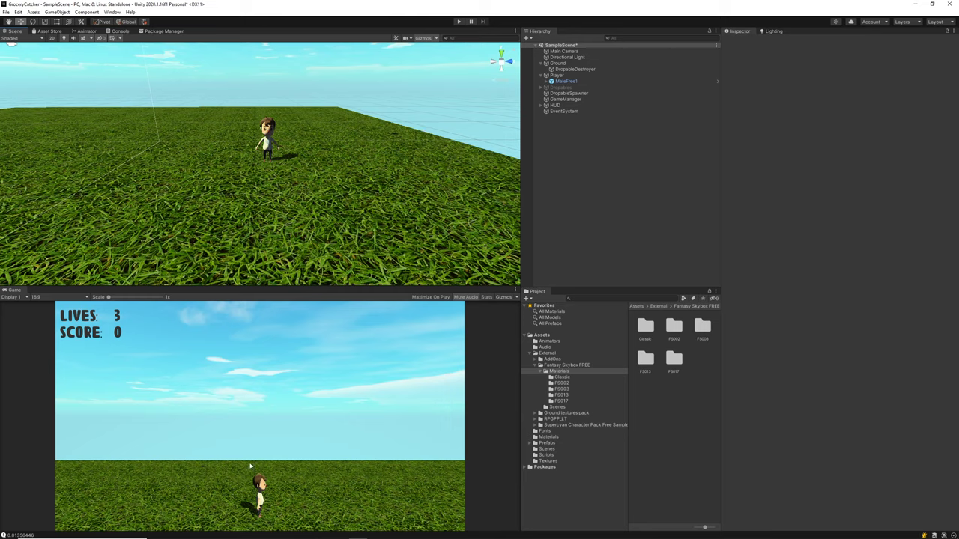
Step: Turn Cast Shadows off in the Mesh Renderer lighting settings of the DropableSpawner sphere
left_click(585, 94)
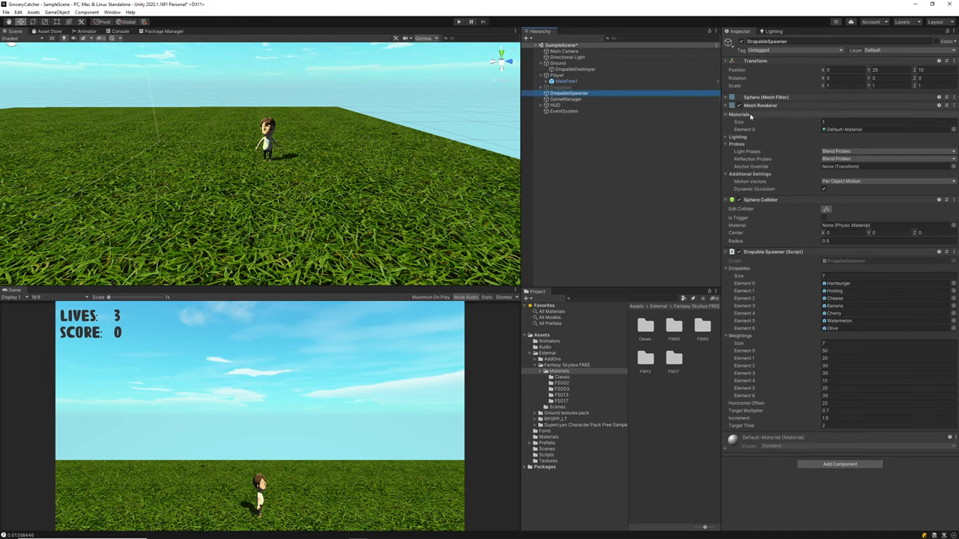
double_click(588, 94)
scroll(300, 153, "down", 8)
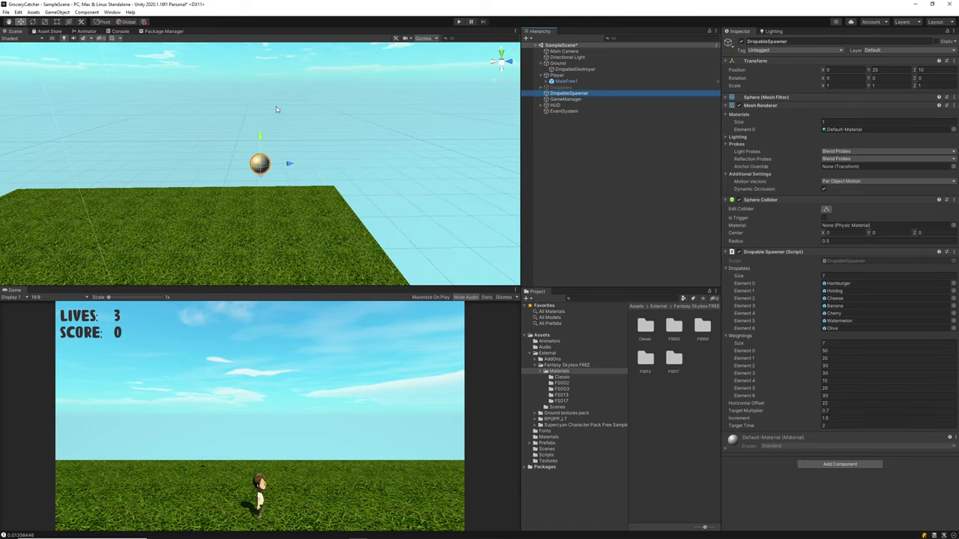
left_click_drag(235, 226, 335, 263, "alt")
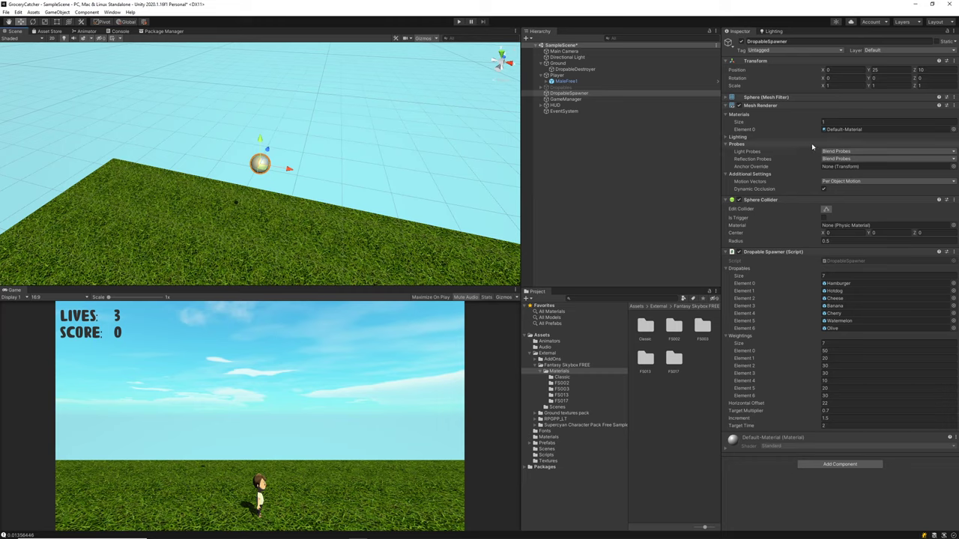
left_click(728, 145)
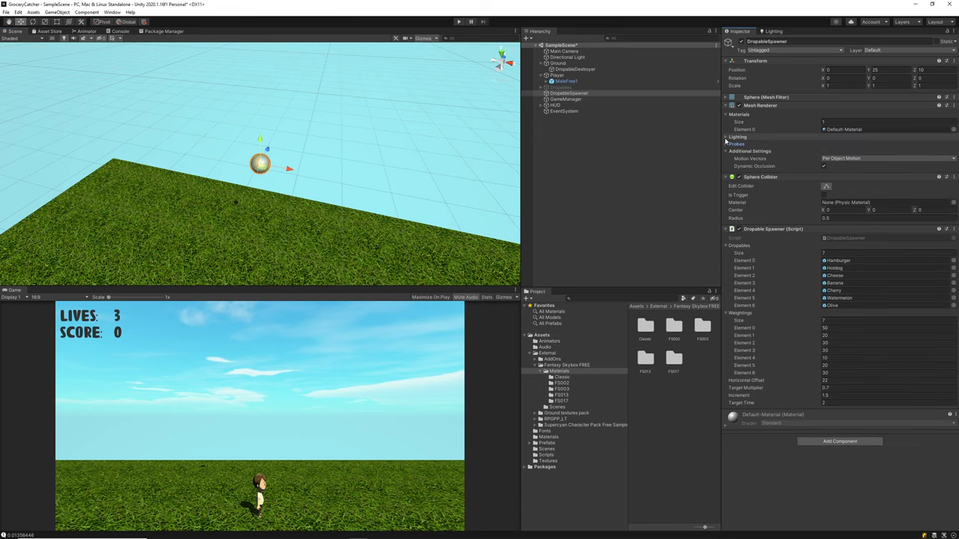
left_click(726, 138)
left_click(824, 144)
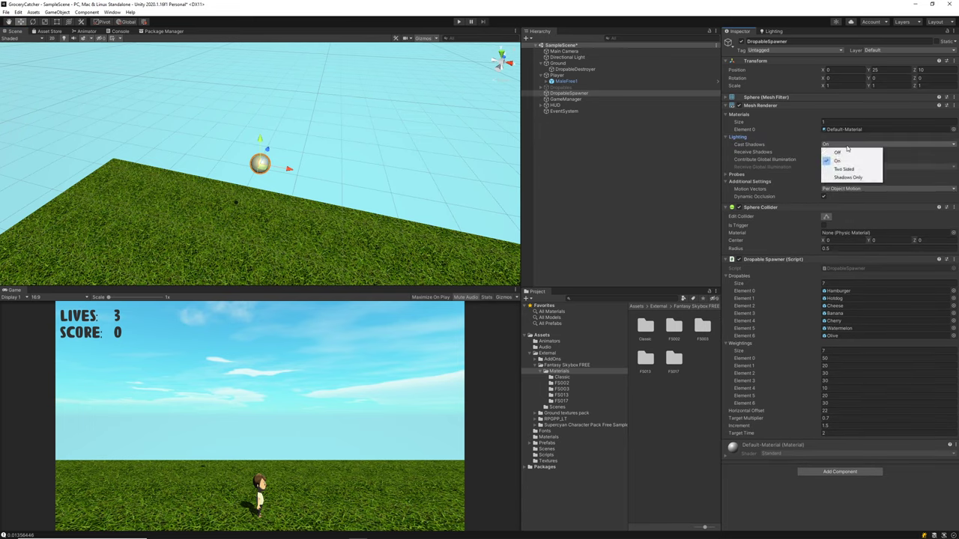
left_click(848, 153)
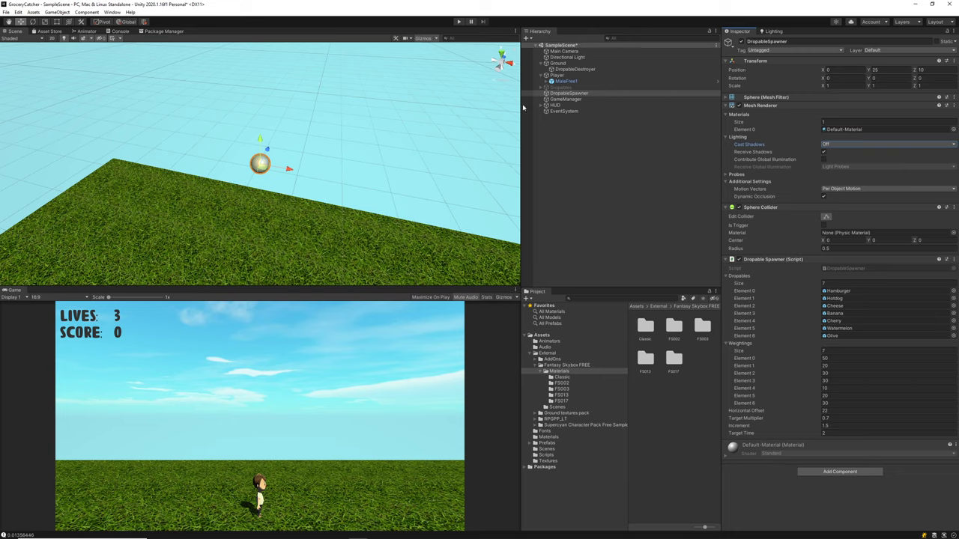
Step: Try disabling the DropableSpawner's Mesh Renderer, and enable it again
left_click(740, 106)
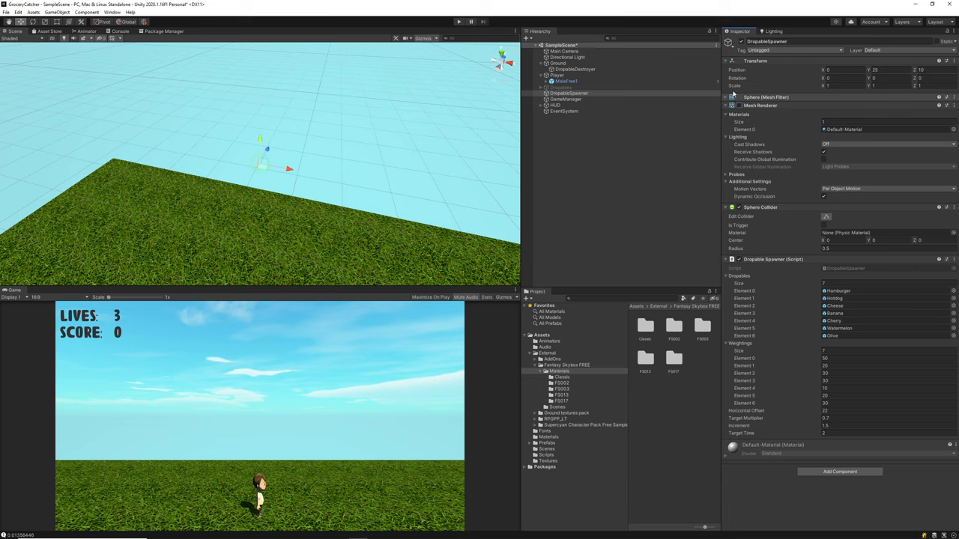
right_click(765, 105)
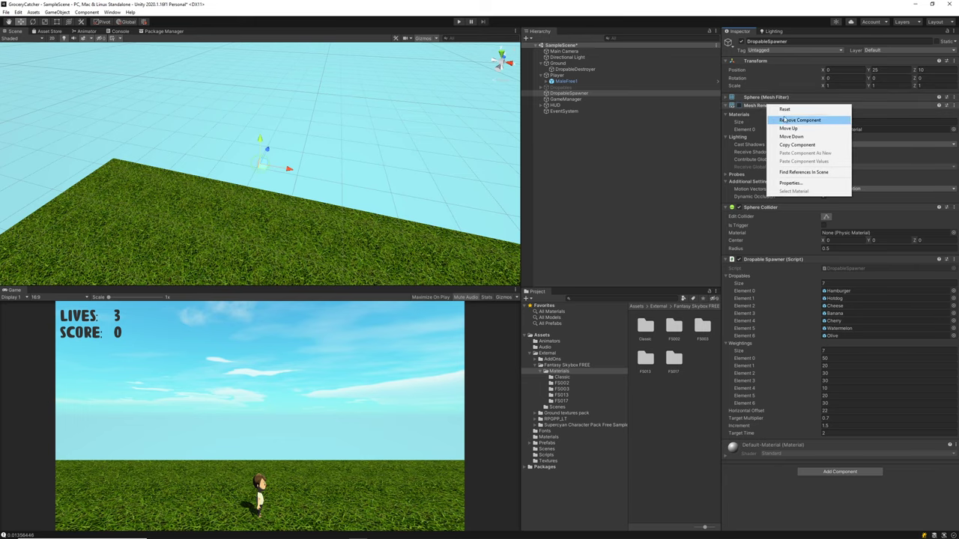
left_click(737, 108)
left_click(738, 106)
Step: Run the scene in Play mode and move the character left and right under the falling groceries to test the grass, sky and shadows
left_click_drag(267, 207, 242, 217, "alt")
right_click_drag(242, 217, 380, 221)
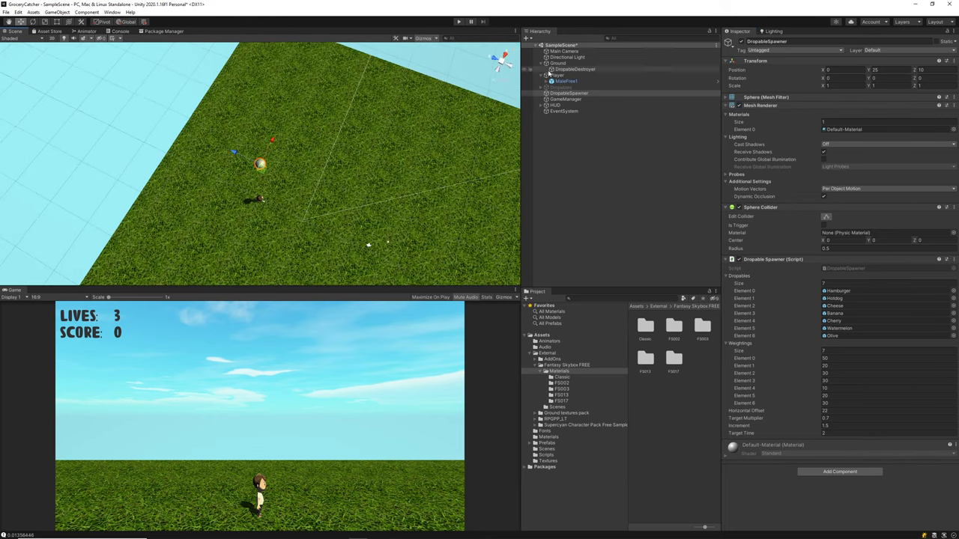
right_click_drag(268, 140, 145, 208)
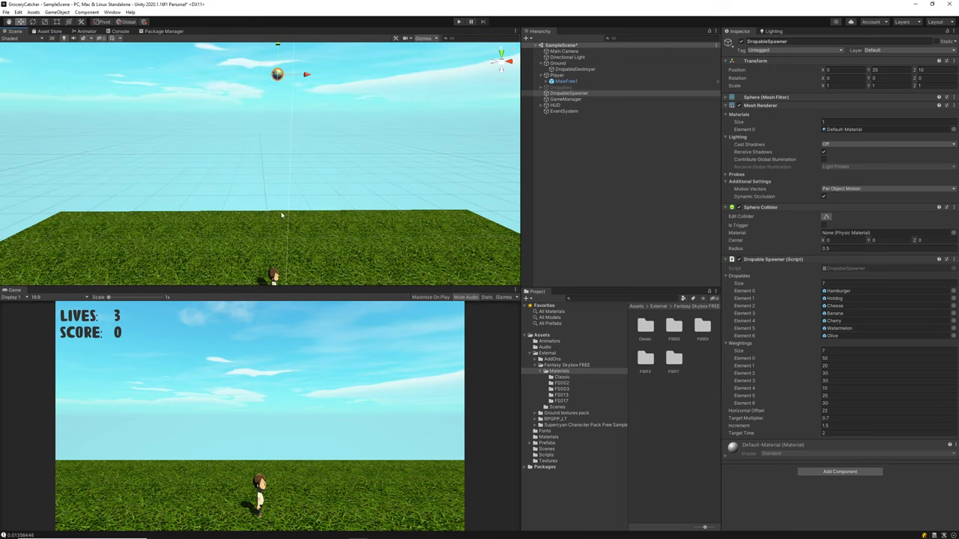
left_click(421, 135)
left_click(459, 22)
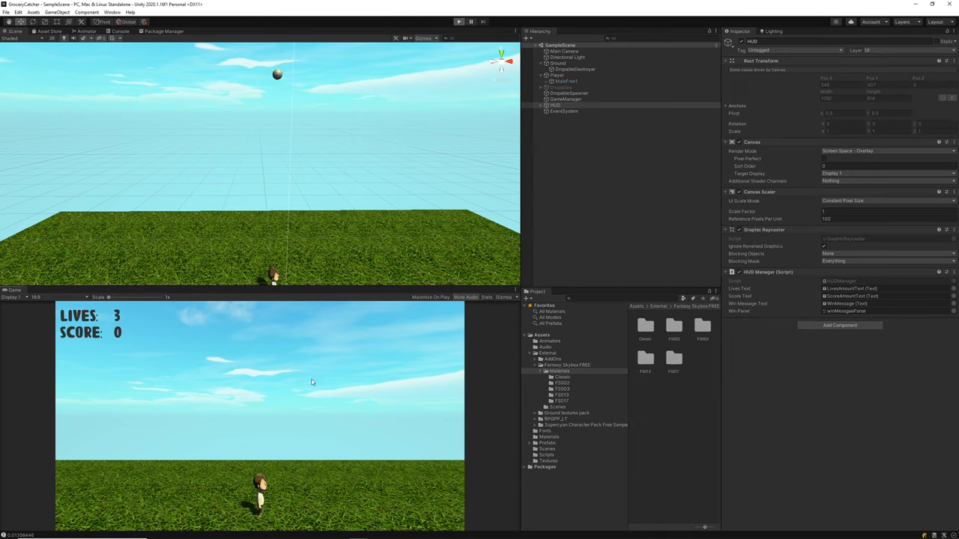
key("Left")
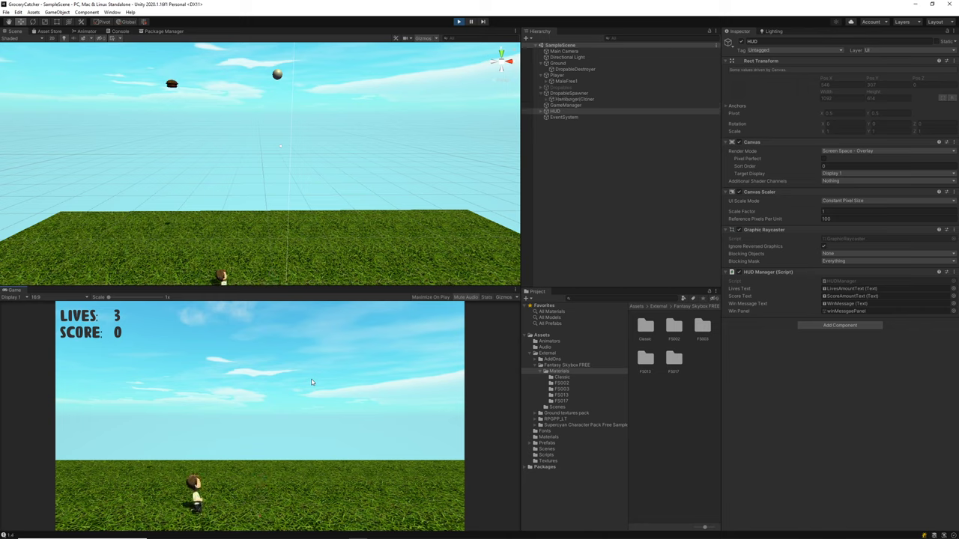
key("Right")
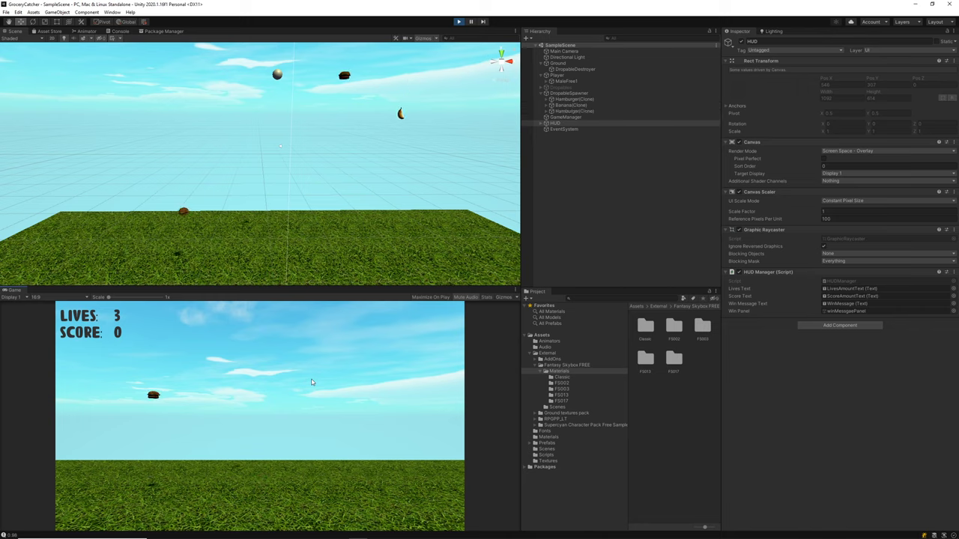
key("Left")
key("Right")
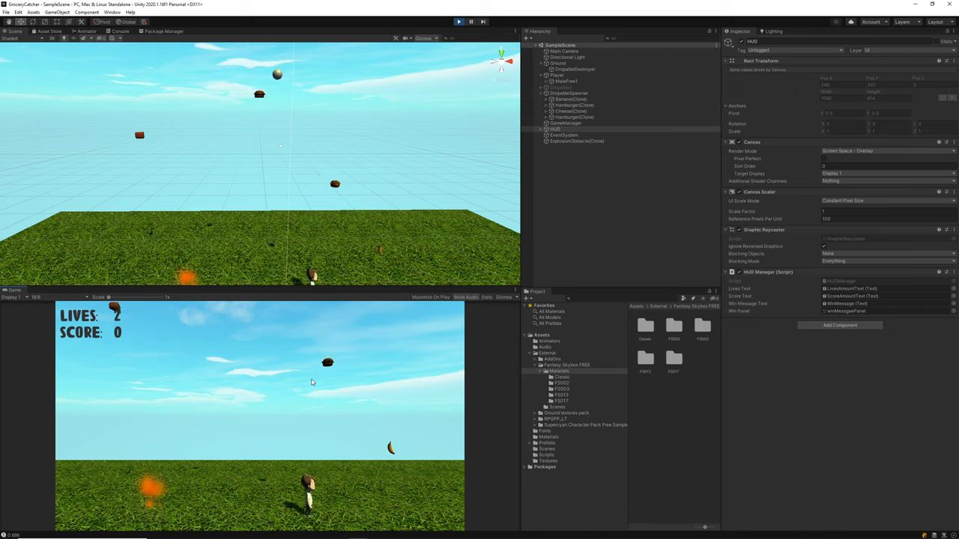
key("Left")
key("Left")
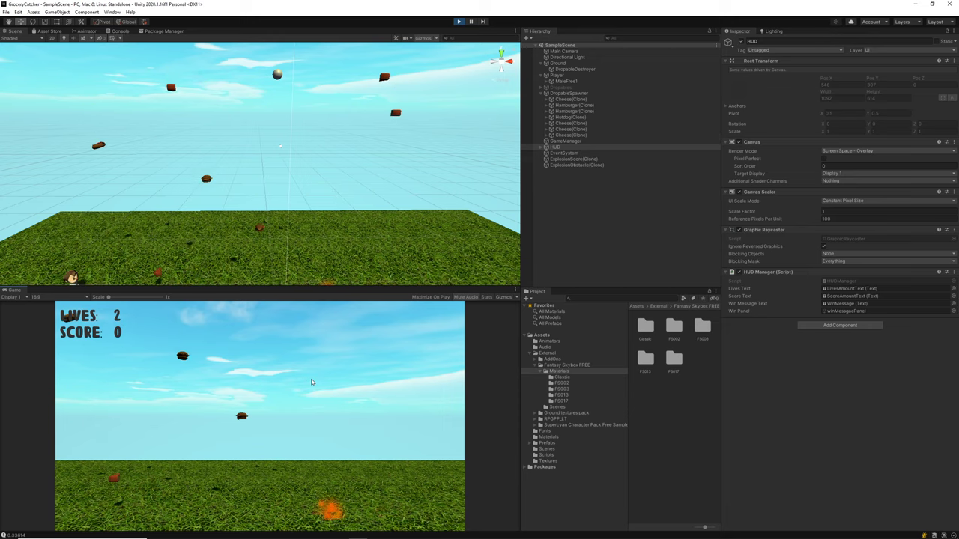
key("Right")
key("Left")
key("Right")
key("Left")
key("Right")
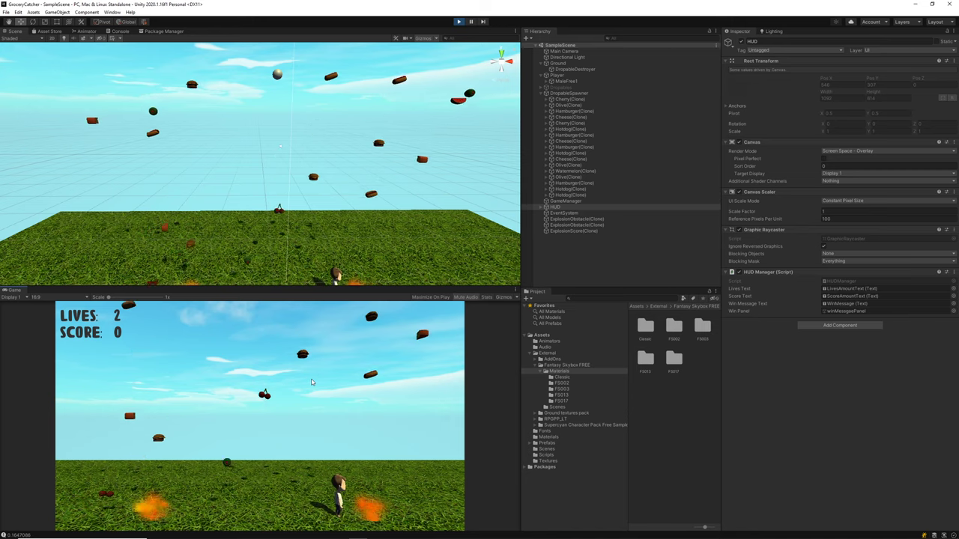
key("Left")
key("Right")
key("Left")
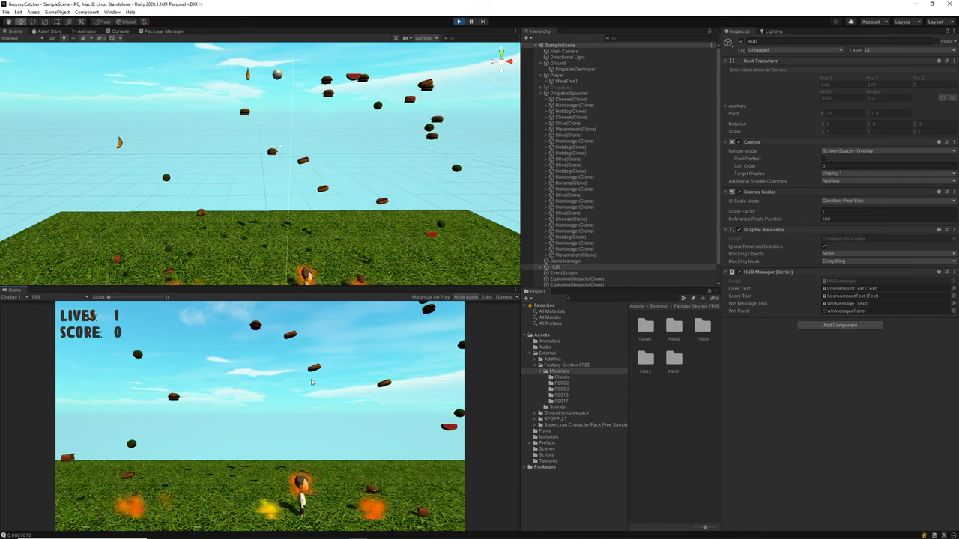
key("Right")
key("Left")
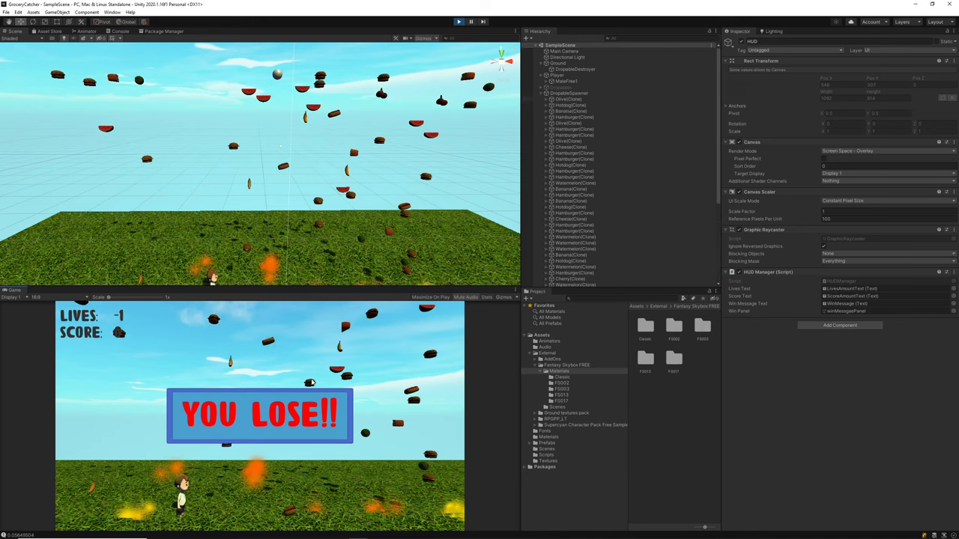
key("Right")
Step: Play another round after the scene restarts, steering the character from the left edge back to the right to catch a falling grocery
key("Left")
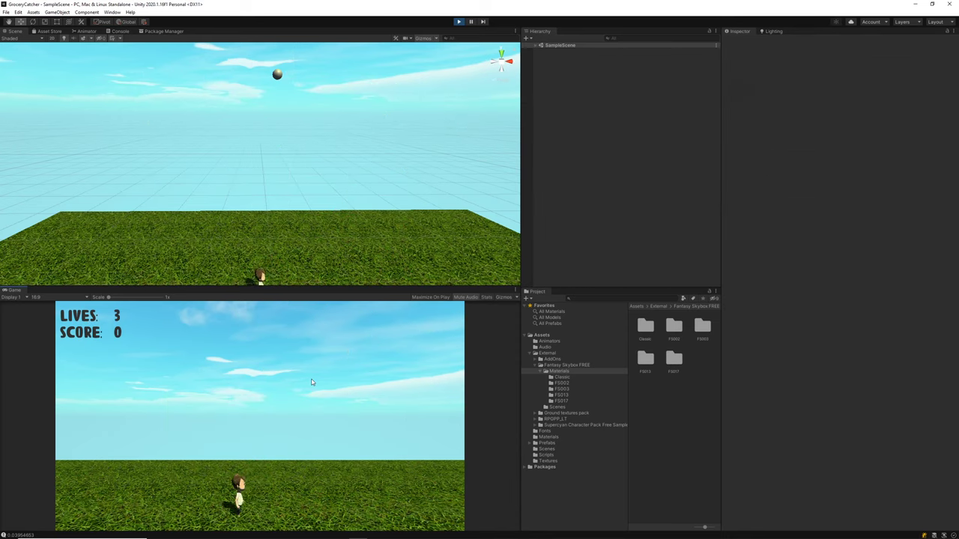
key("Right")
key("Left")
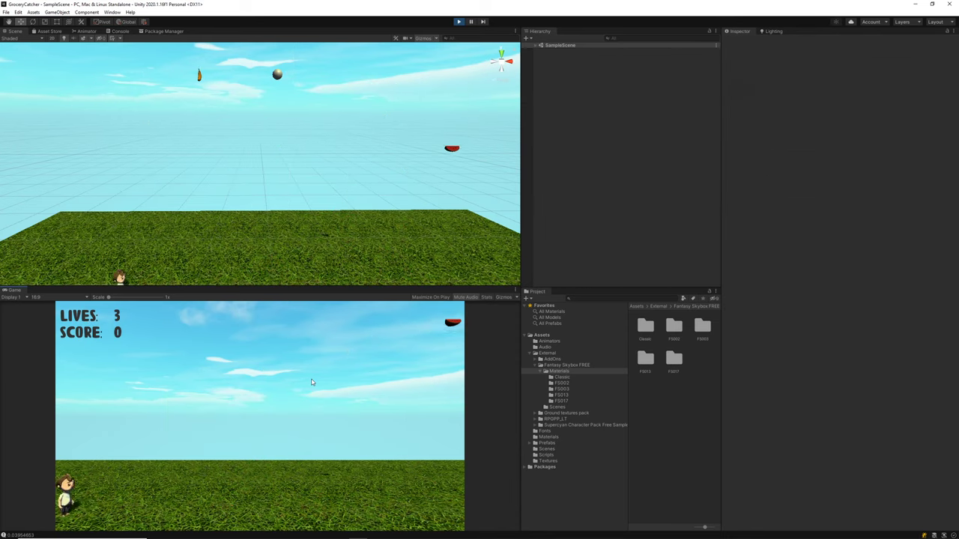
key("Right")
key("Right")
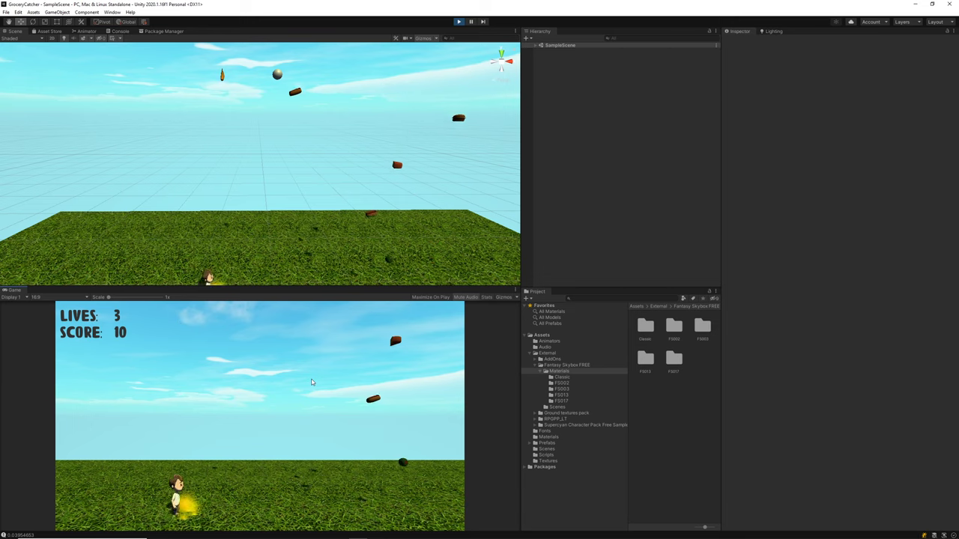
key("d")
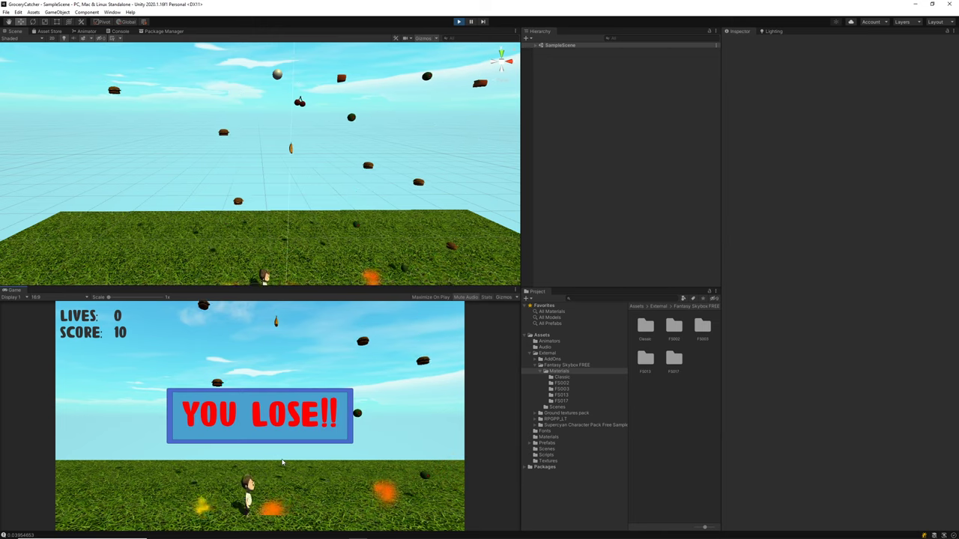
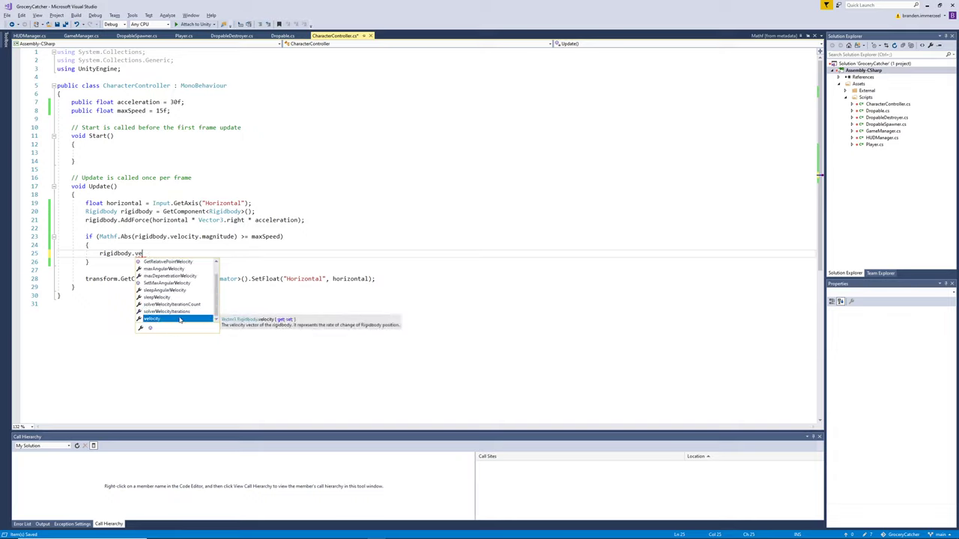
Step: Complete the speed-limit block in CharacterController.cs with rigidbody.velocity = rigidbody.velocity.normalized * maxSpeed; and save the script
double_click(180, 319)
type("= rigidbody.")
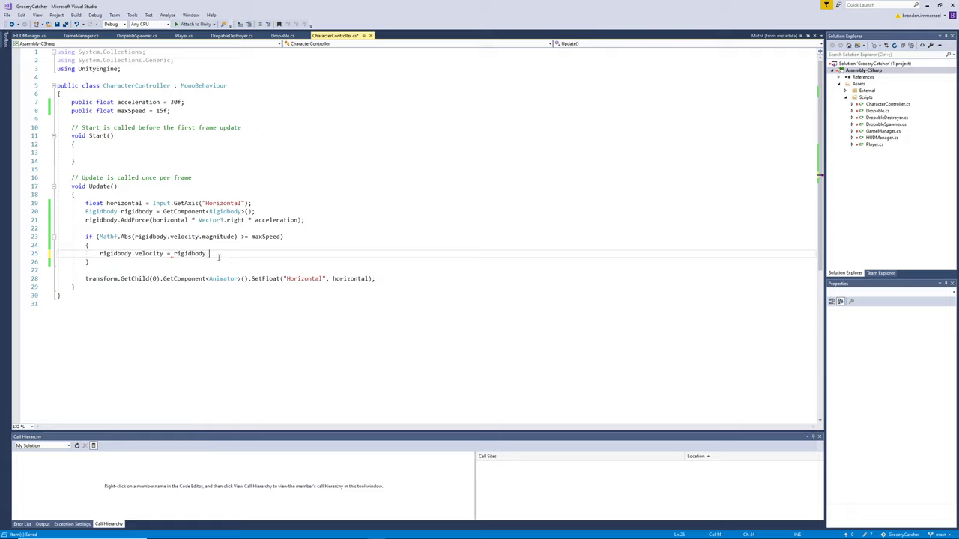
key("ctrl+space")
key("Up")
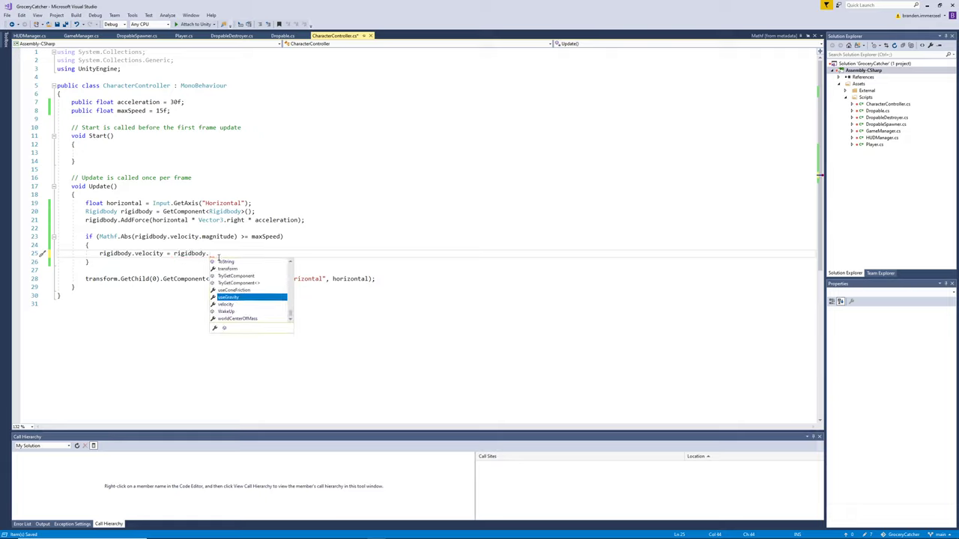
key("Down")
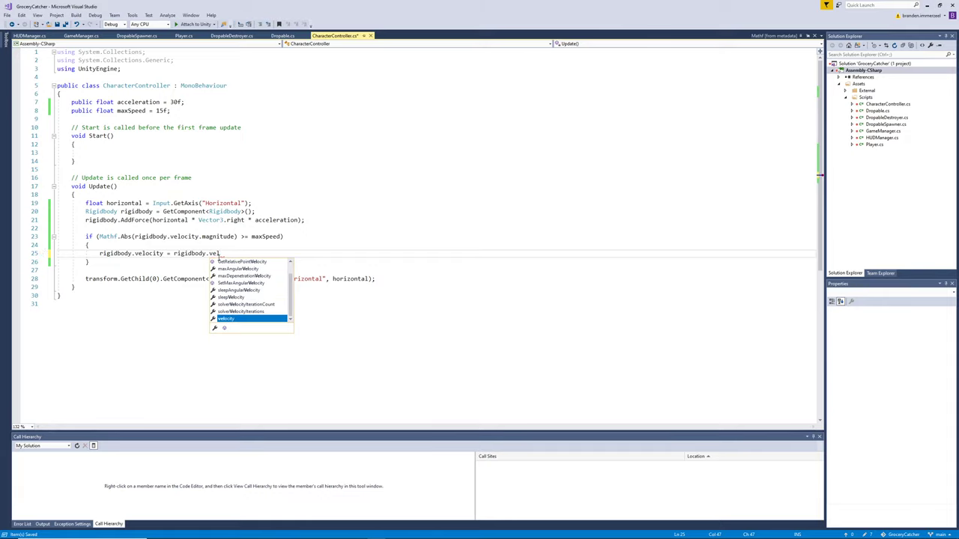
key("Tab")
type(".nor")
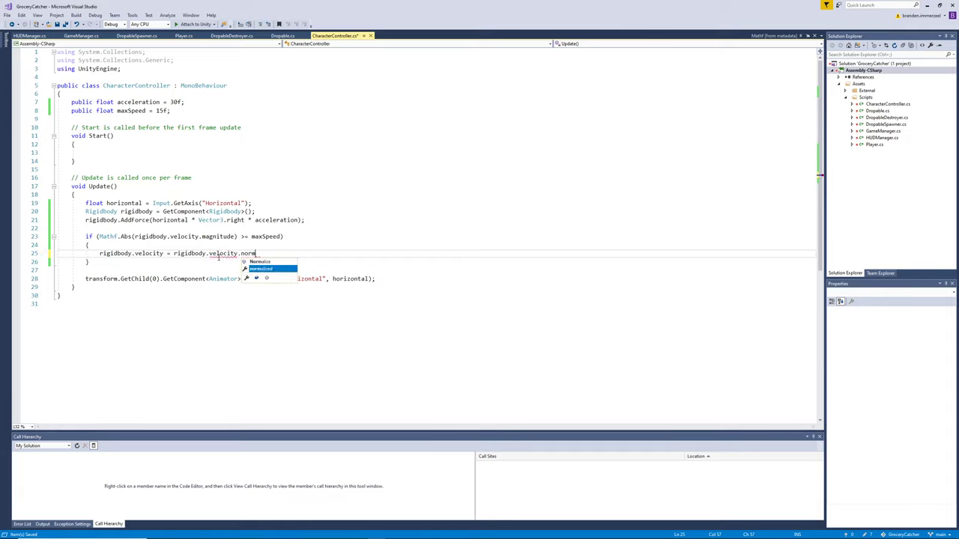
key("Escape")
key("ctrl+space")
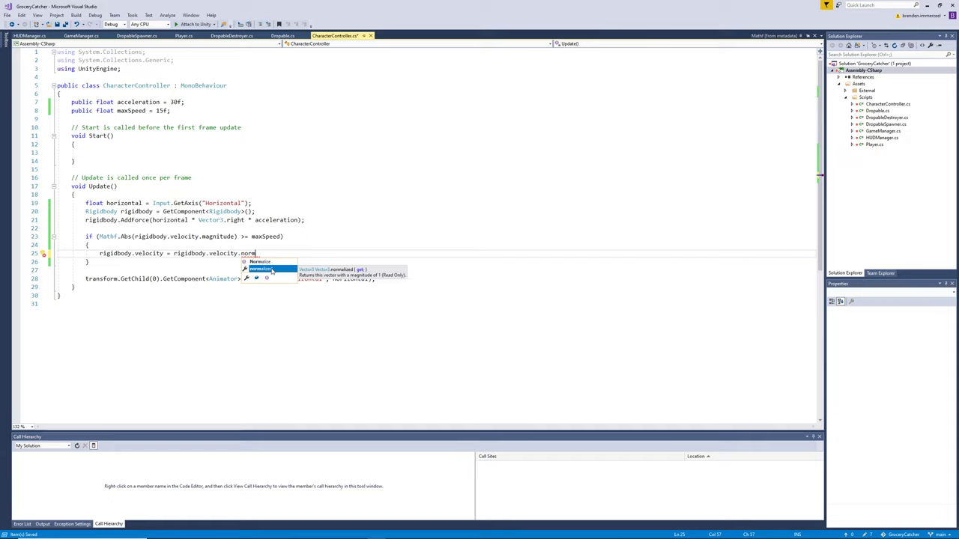
double_click(272, 271)
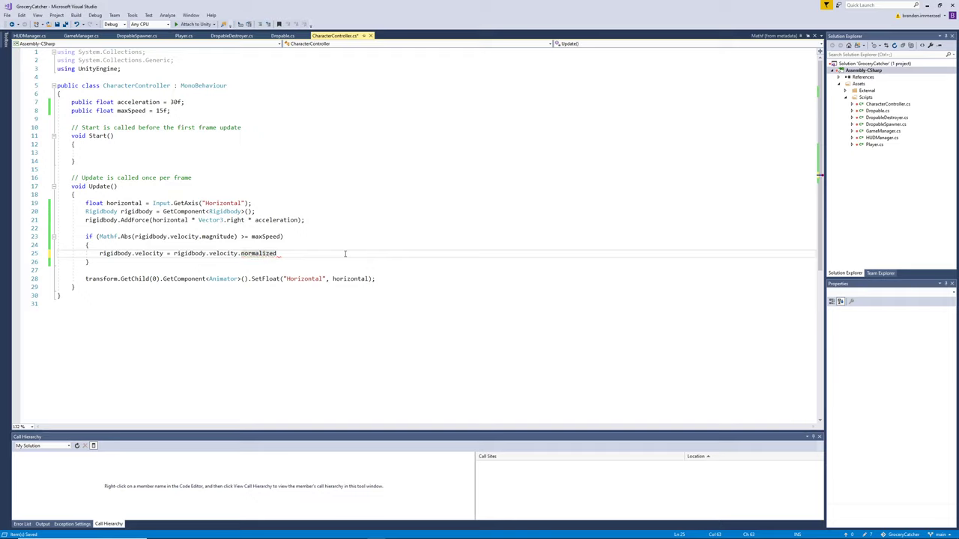
type("* maxSpeed;")
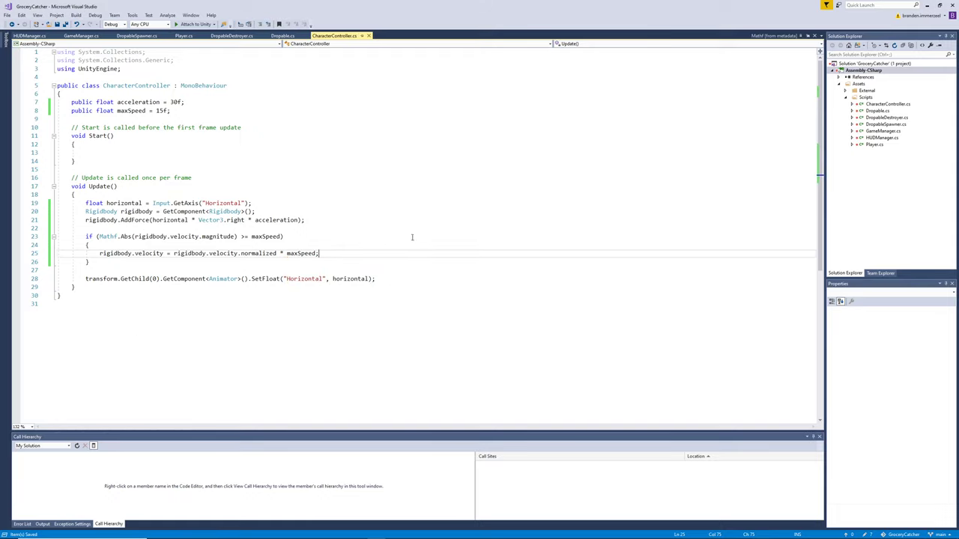
Step: Switch to Unity and run the scene in Play mode, moving the character left and right to test the capped movement speed
mouse_move(397, 538)
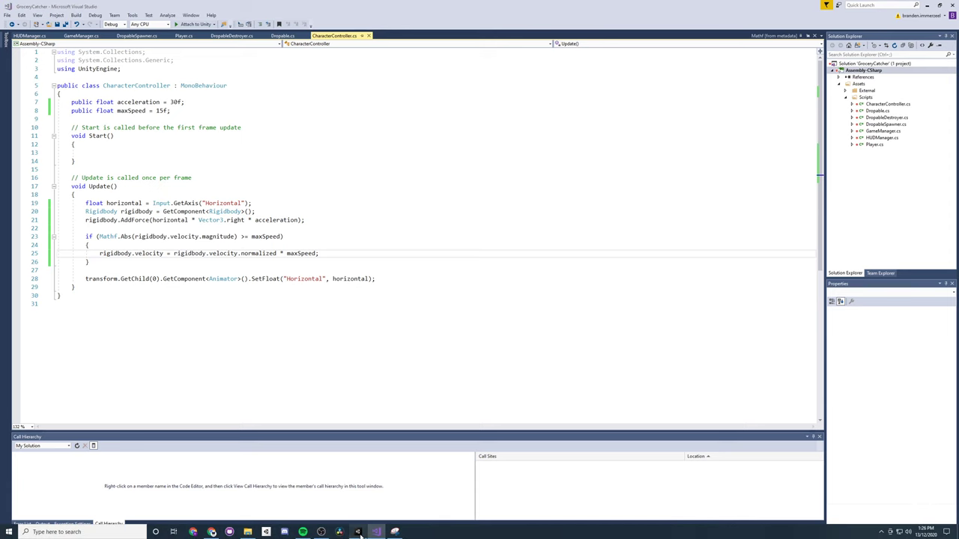
left_click(358, 532)
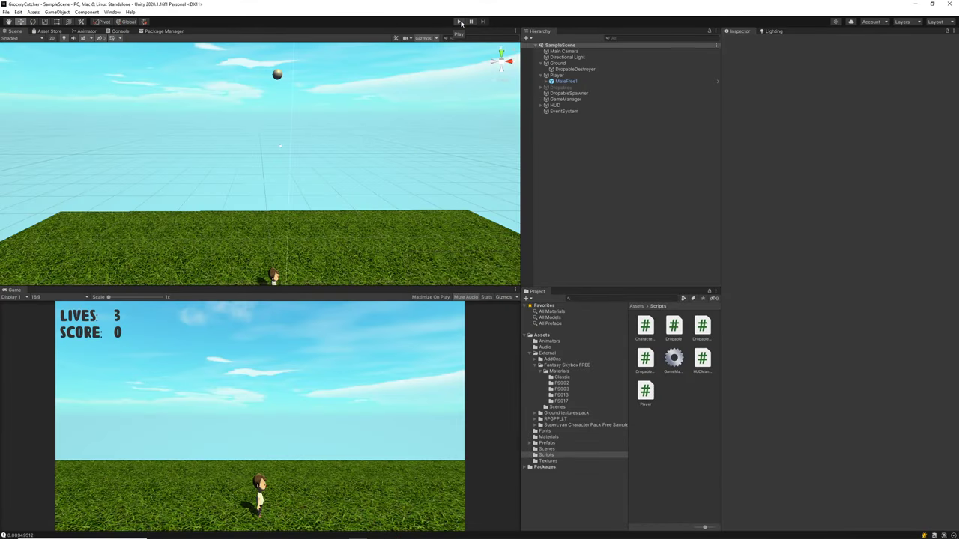
left_click(458, 22)
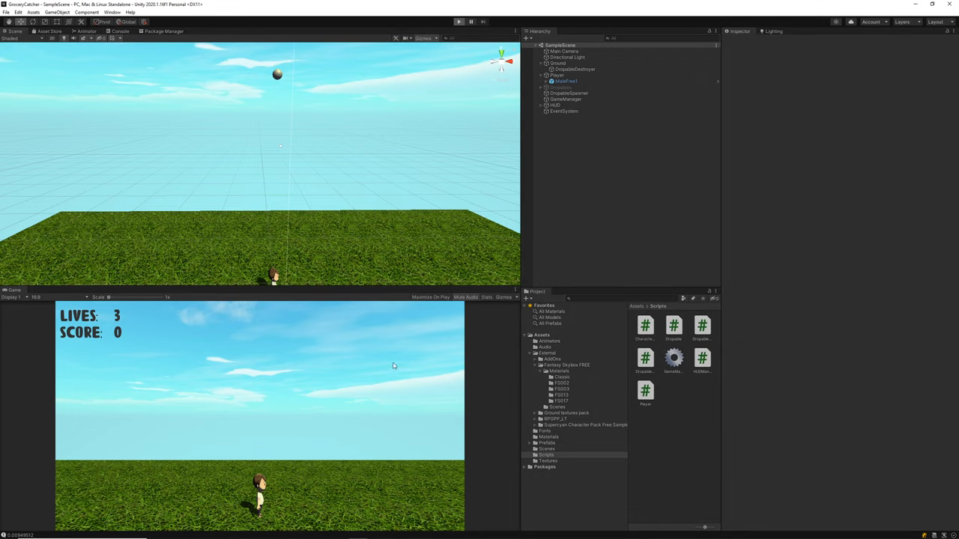
key("Left")
key("Right")
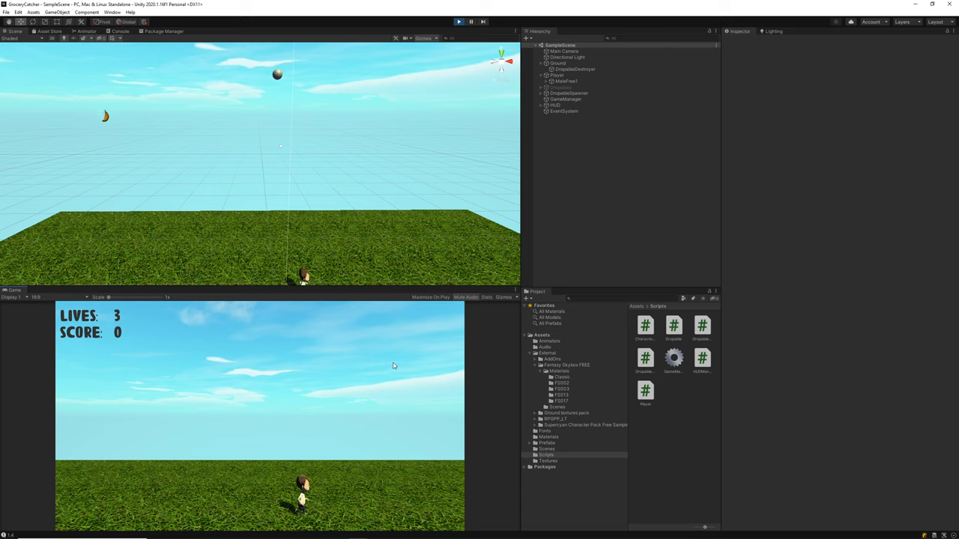
key("Left")
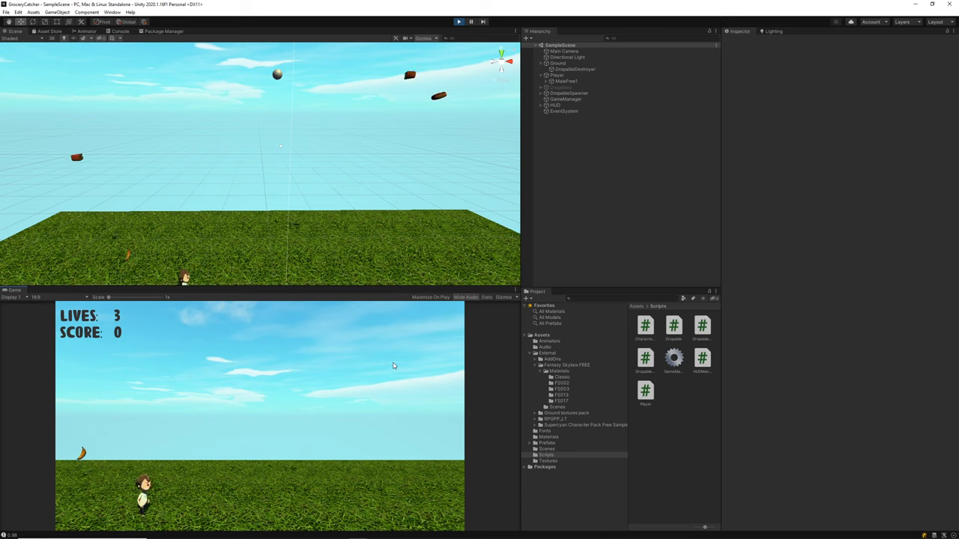
key("Right")
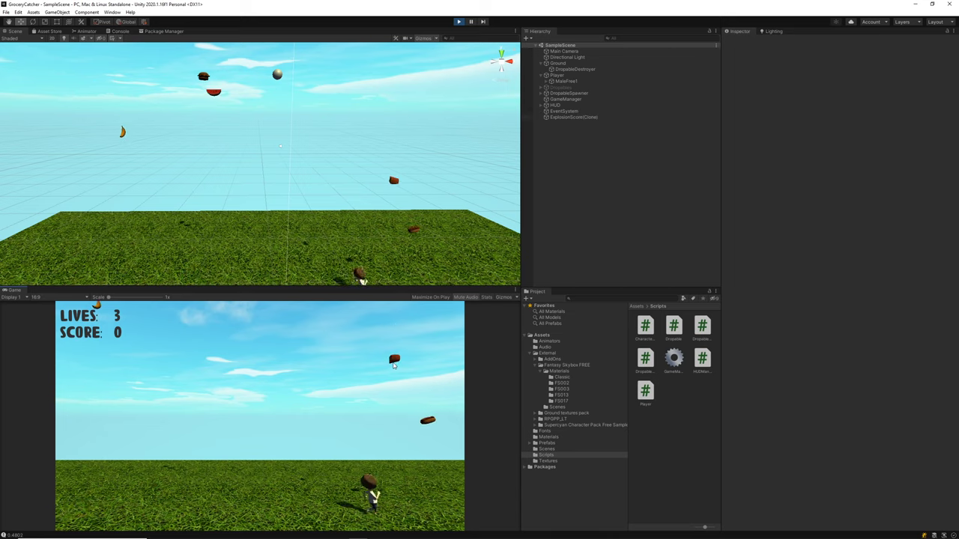
key("Left")
key("Right")
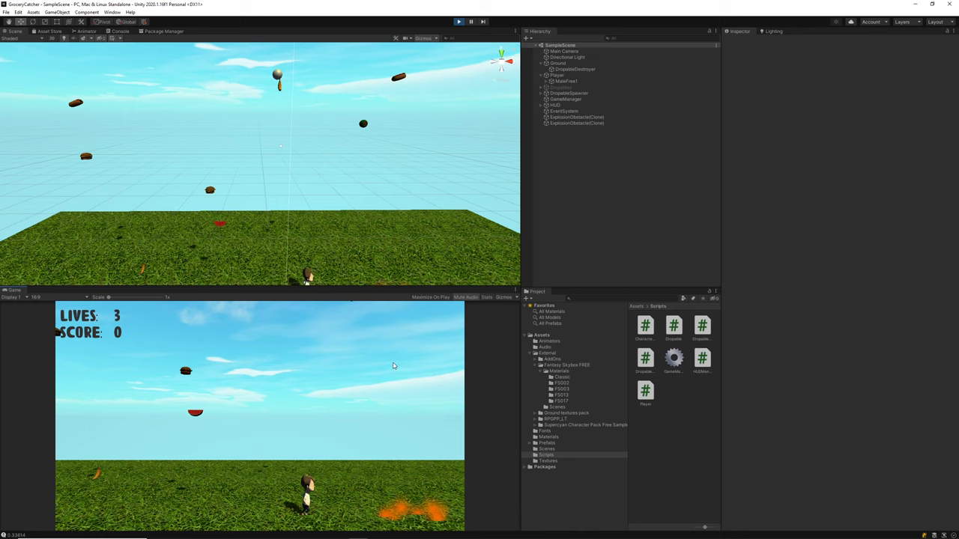
key("Left")
key("Right")
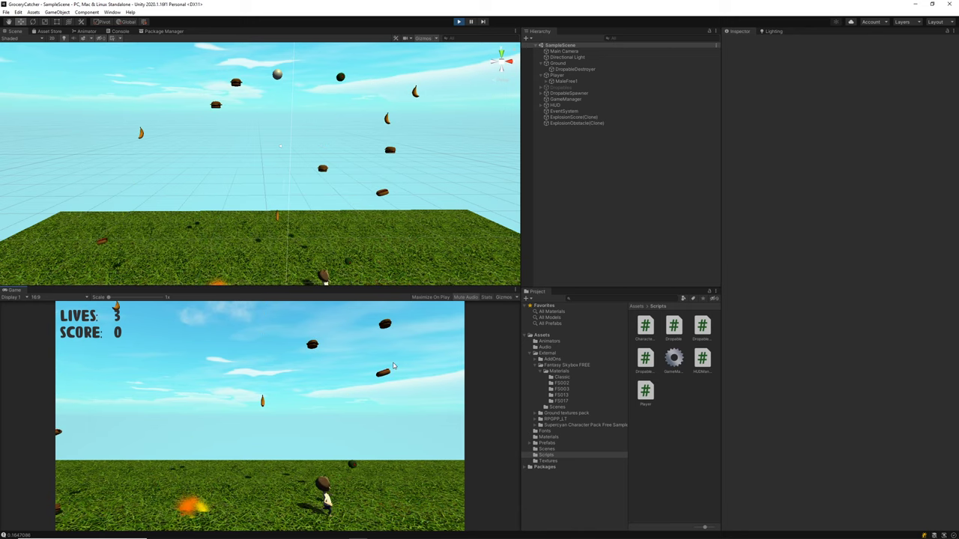
key("Left")
key("Right")
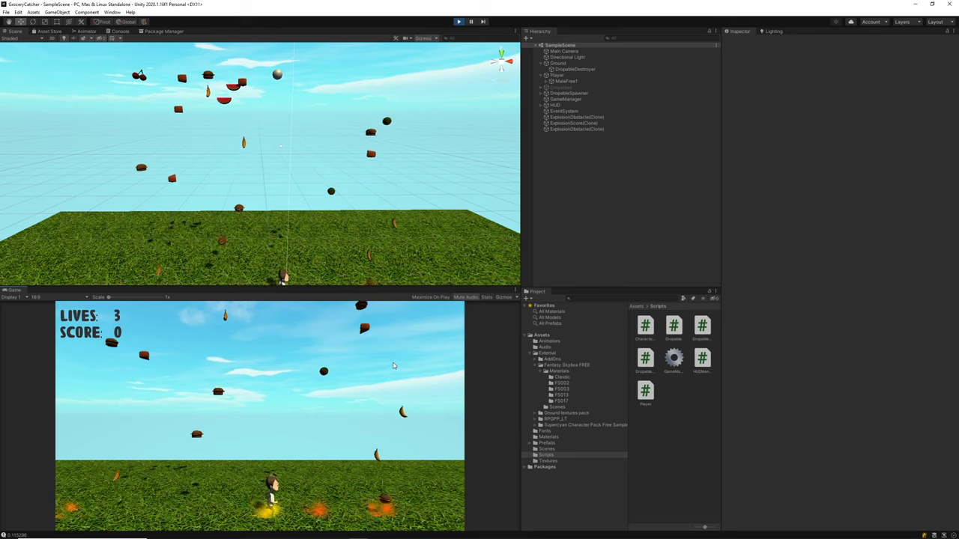
key("Left")
key("Right")
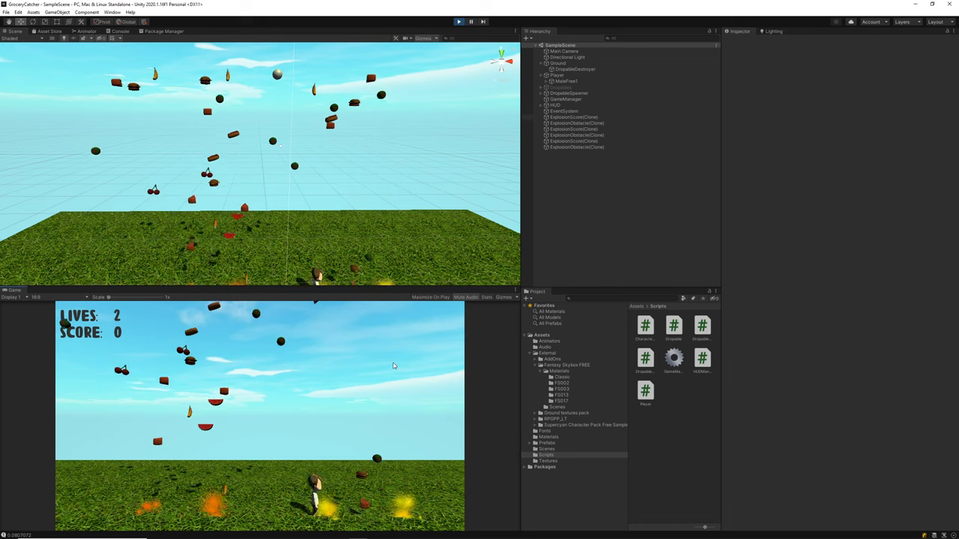
key("Left")
key("Right")
key("Left")
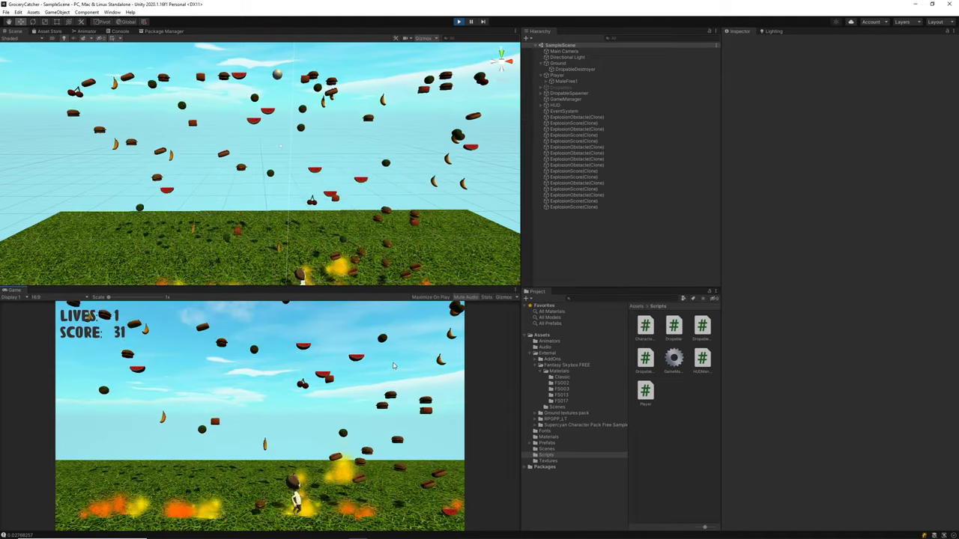
key("Right")
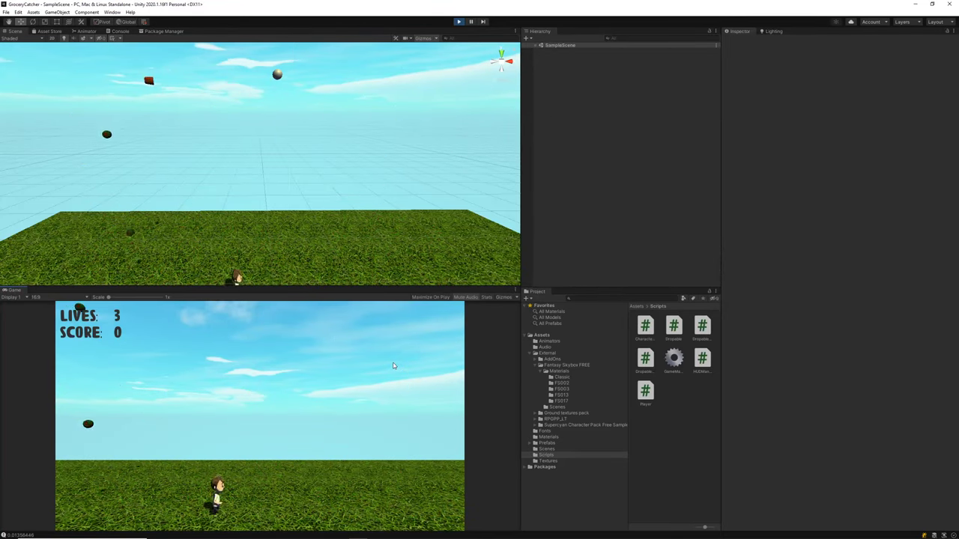
Step: Play another round after the scene restarts, making short direction changes between the falling groceries to judge the character's acceleration
key("Left")
key("Right")
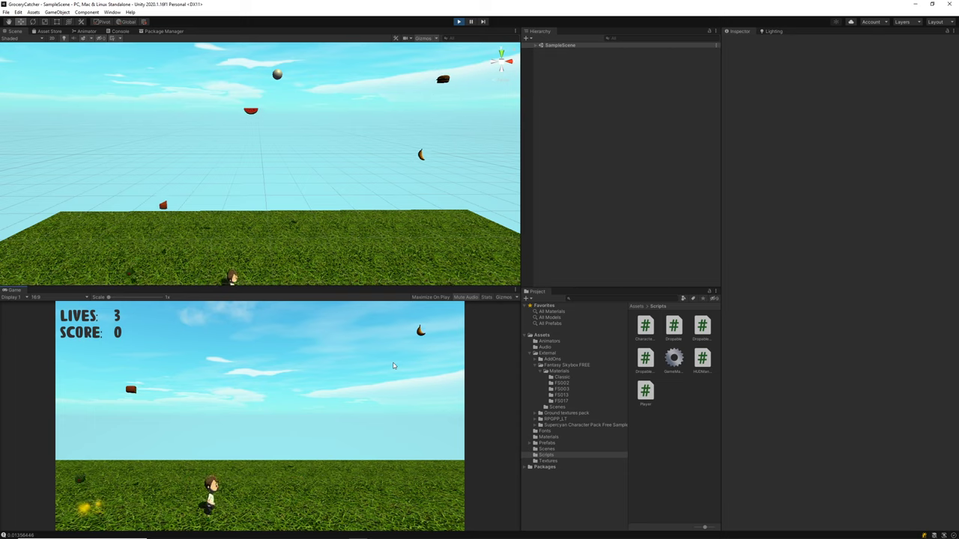
key("Left")
key("Left")
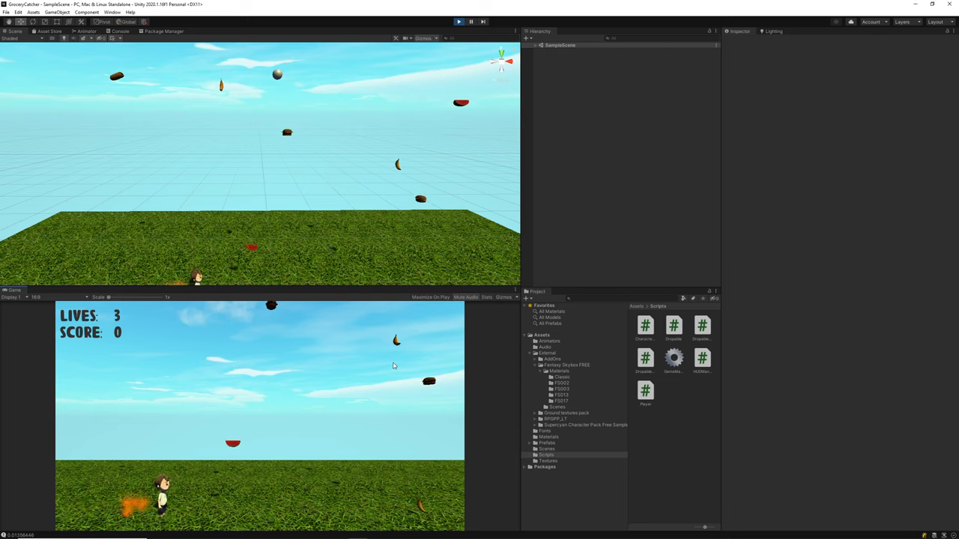
key("Right")
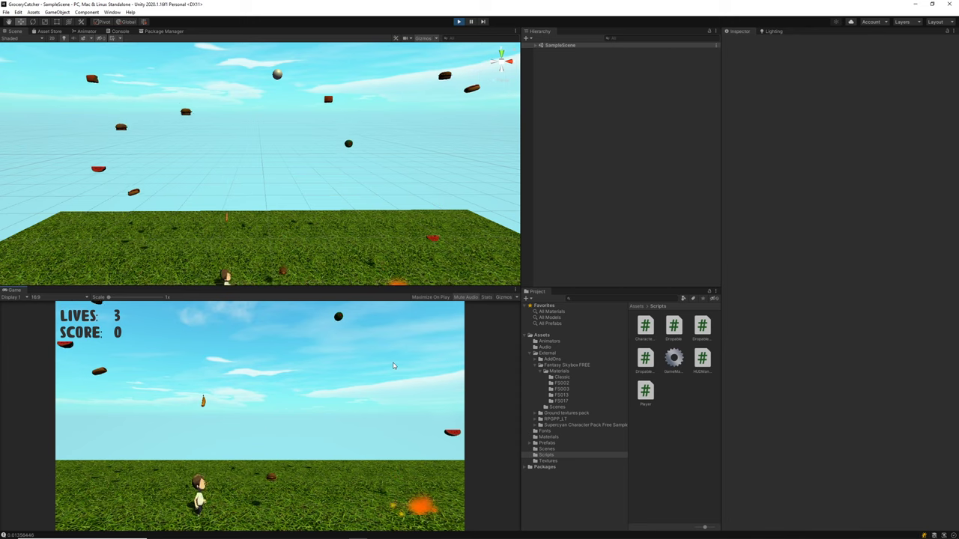
key("Left")
key("Right")
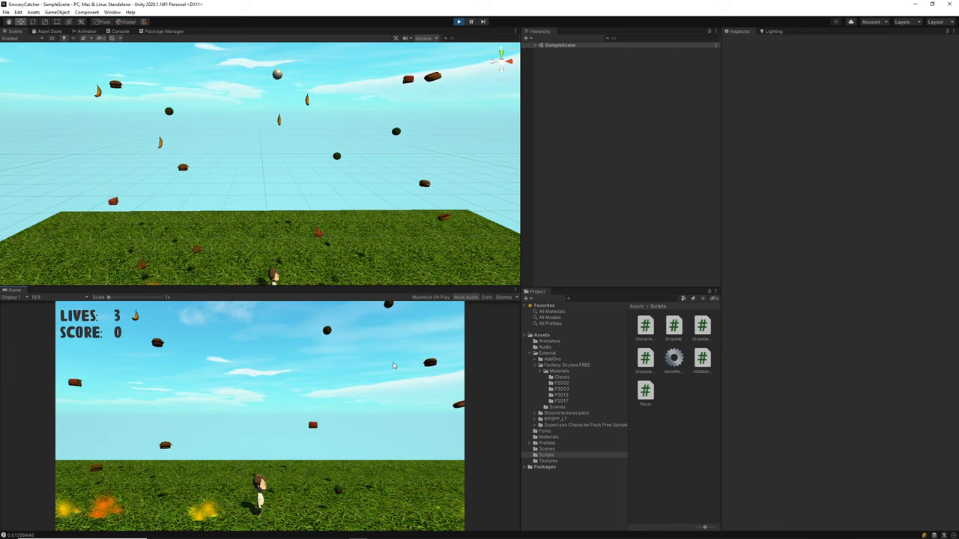
key("Left")
key("Left")
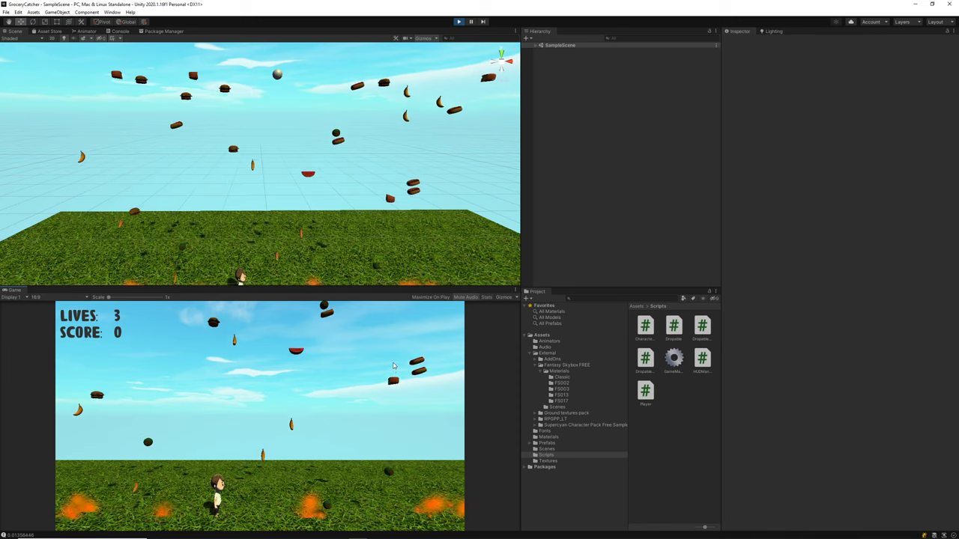
key("Left")
key("Right")
key("Right")
key("Left")
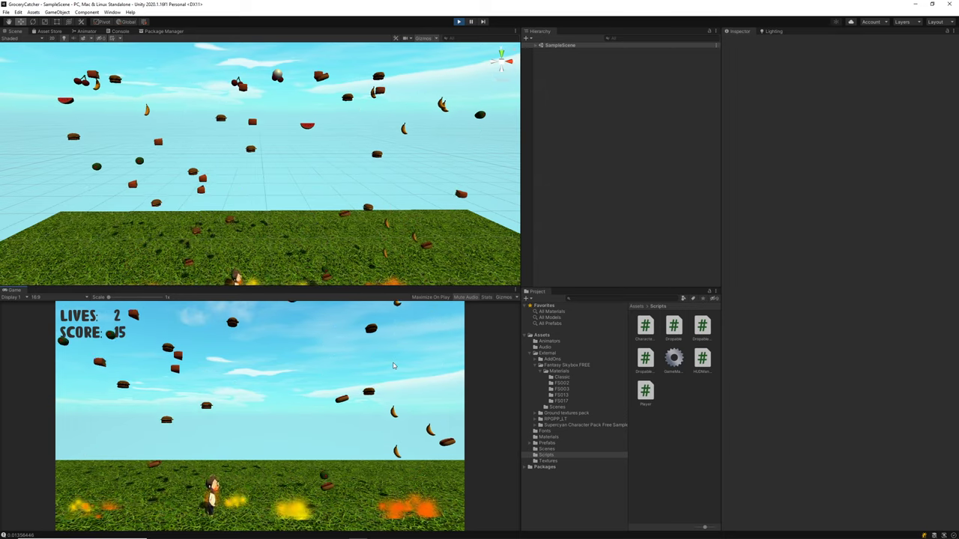
key("Right")
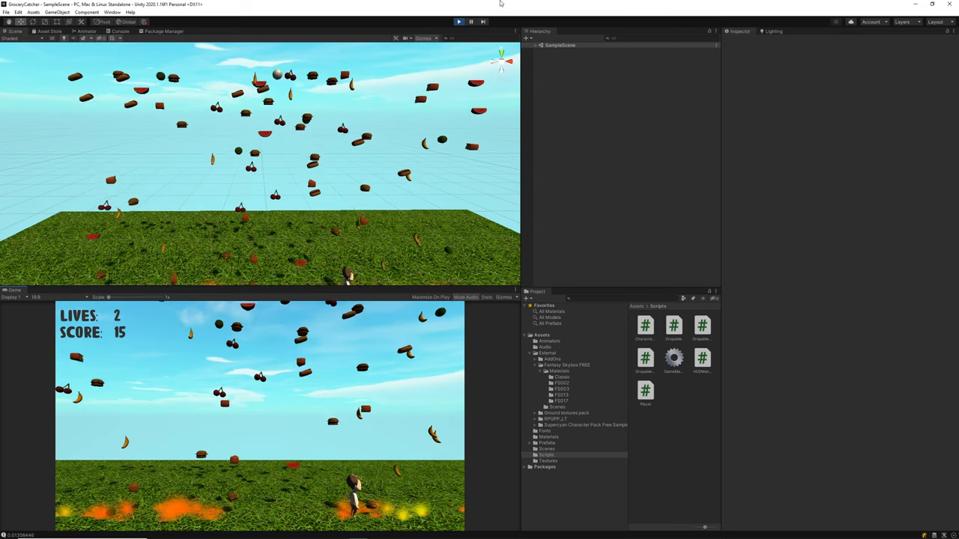
Step: Stop Play mode and set the Player's Character Controller Acceleration to 25
left_click(459, 21)
left_click(558, 76)
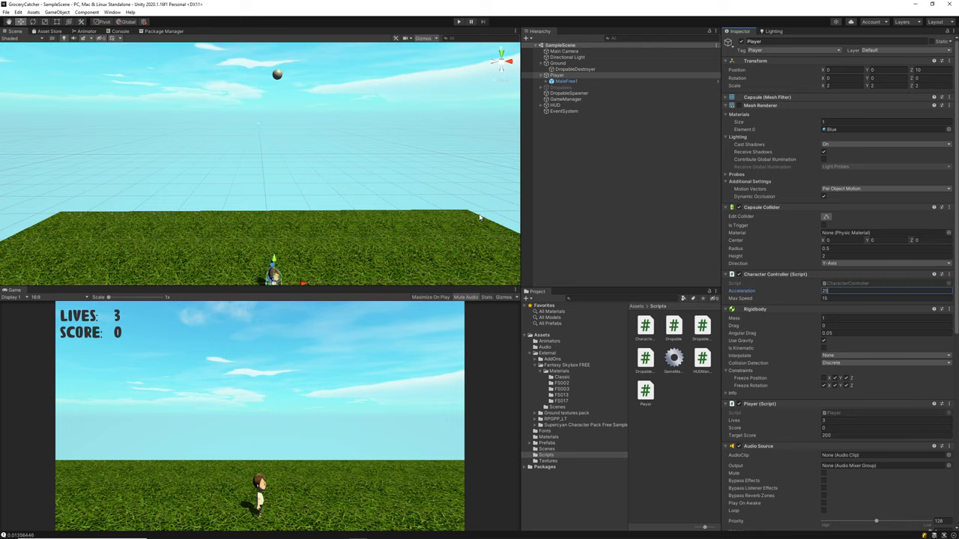
Step: Run the scene in Play mode and move the character back and forth among the falling groceries to test the new acceleration
key("ctrl+p")
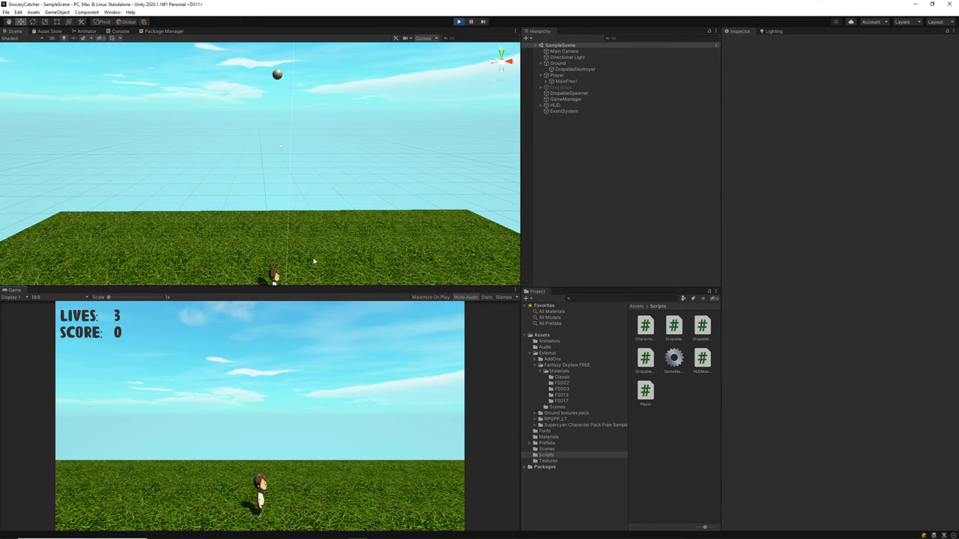
key("Left")
key("Right")
key("Left")
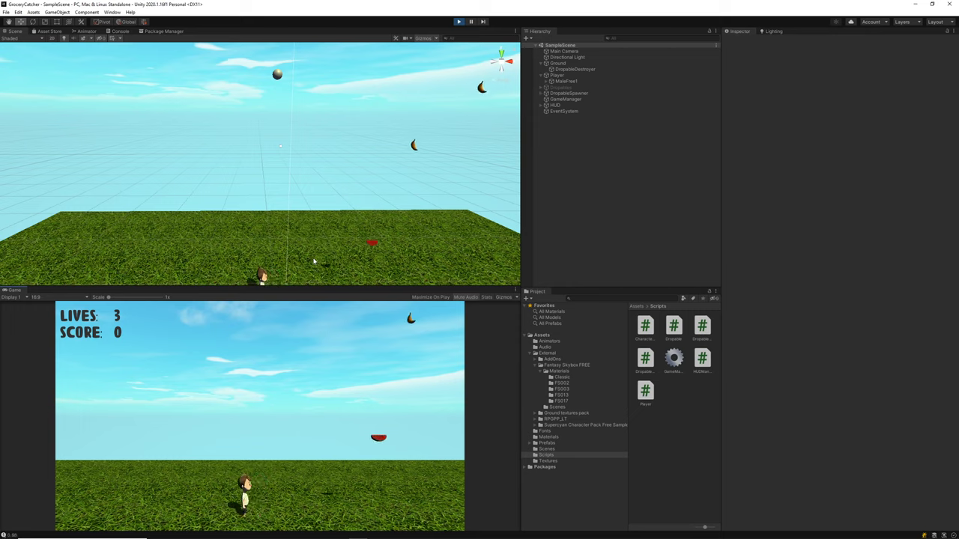
key("Right")
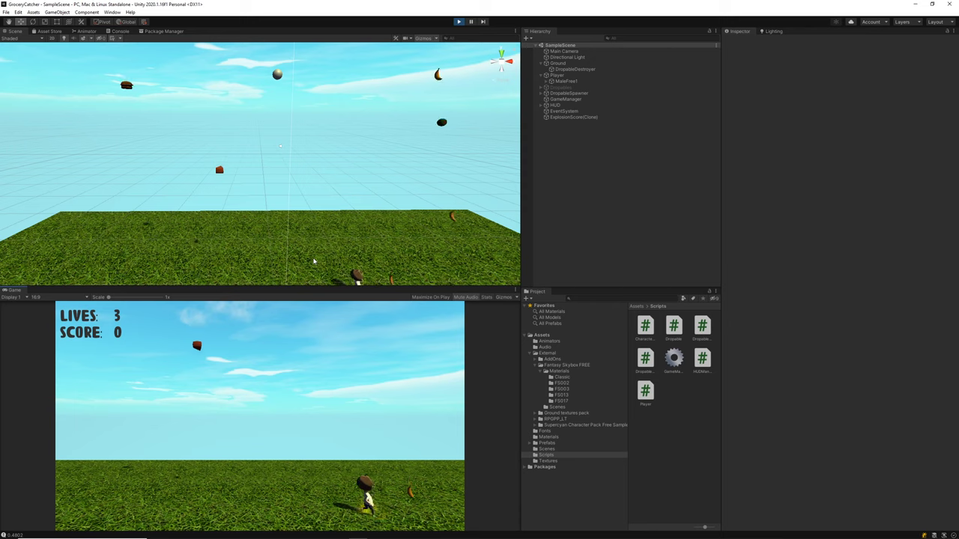
key("Left")
key("Right")
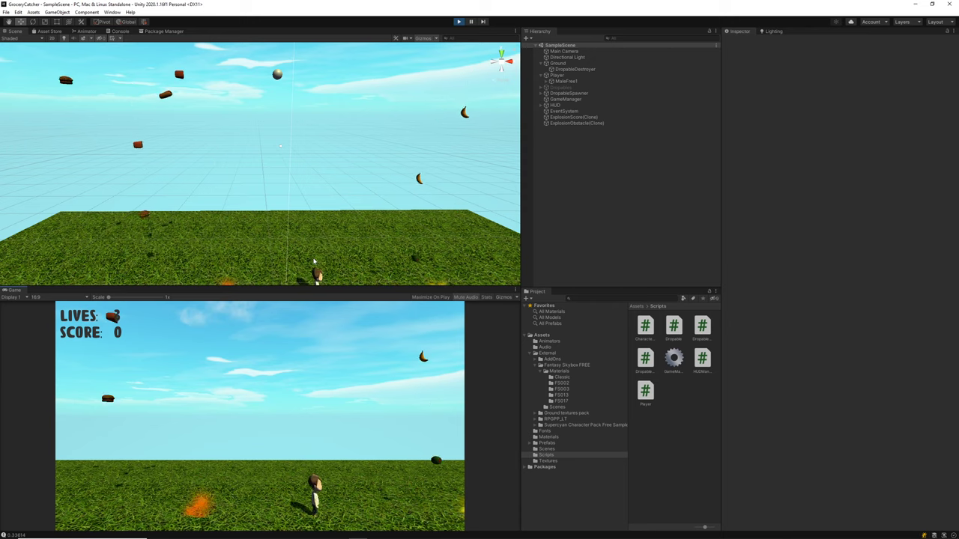
key("Left")
key("Right")
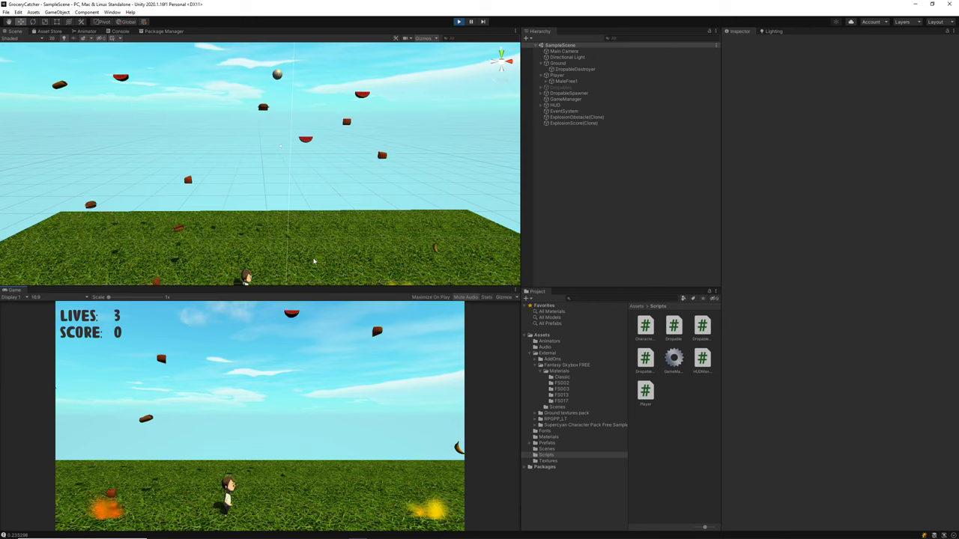
key("Left")
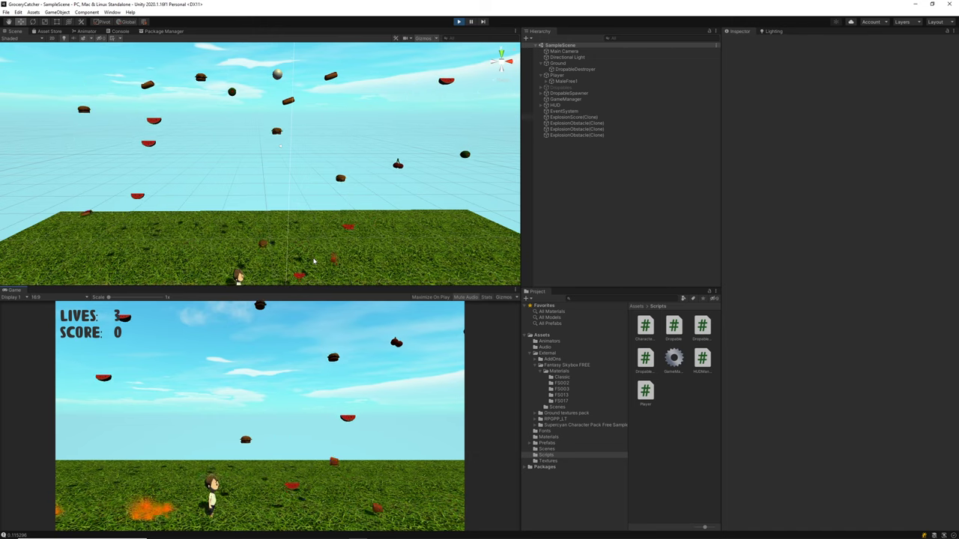
key("Right")
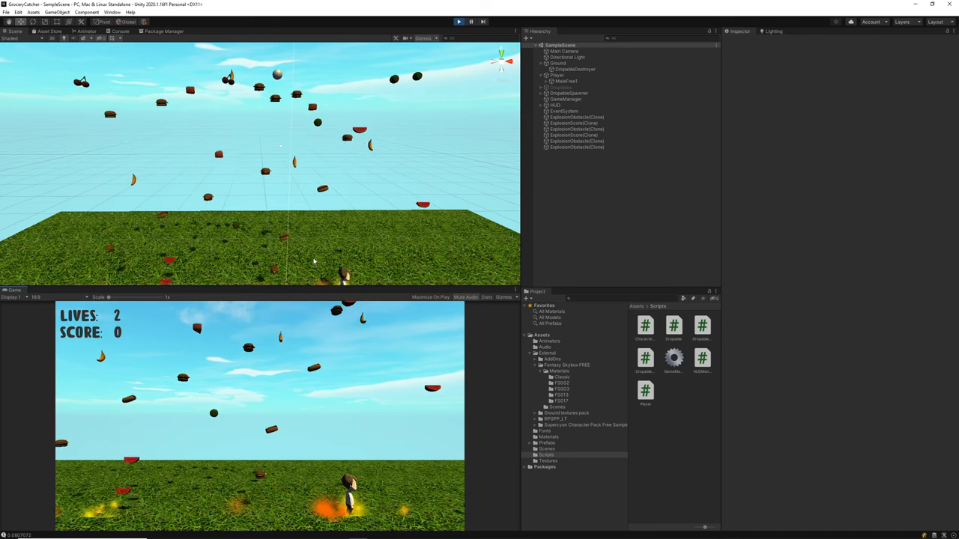
key("Left")
key("Right")
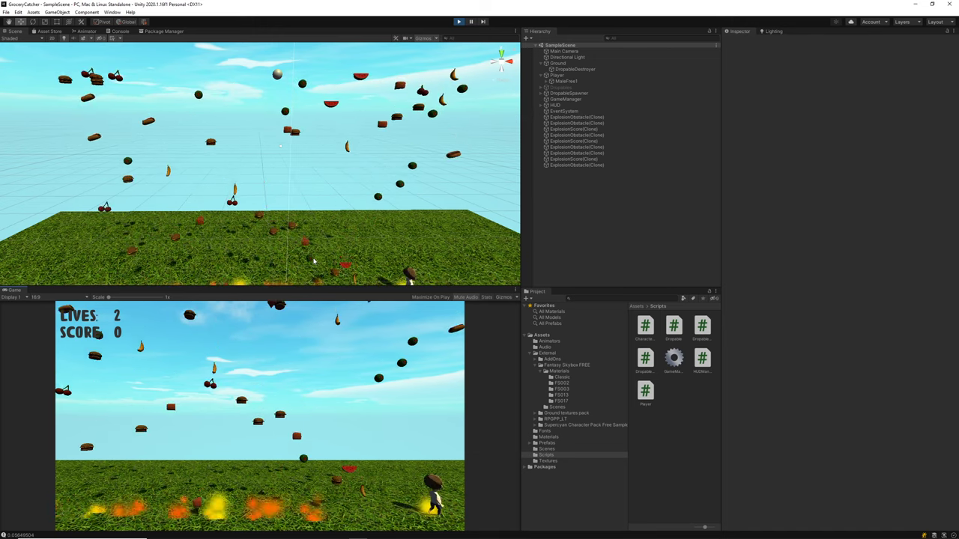
key("Left")
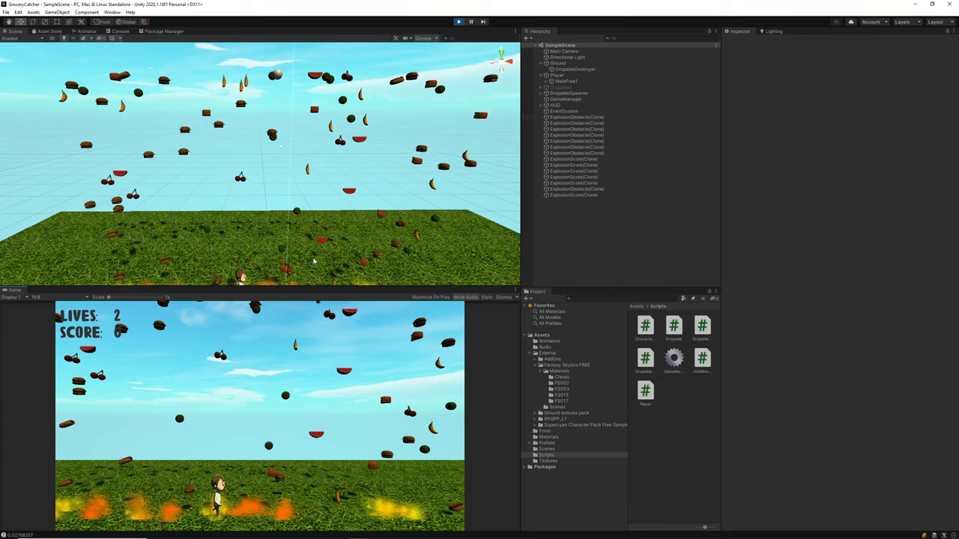
key("Right")
Step: Switch to Visual Studio and replace the horizontal argument of the Animator's SetFloat call in CharacterController.cs with rigidbody
key("alt+Tab")
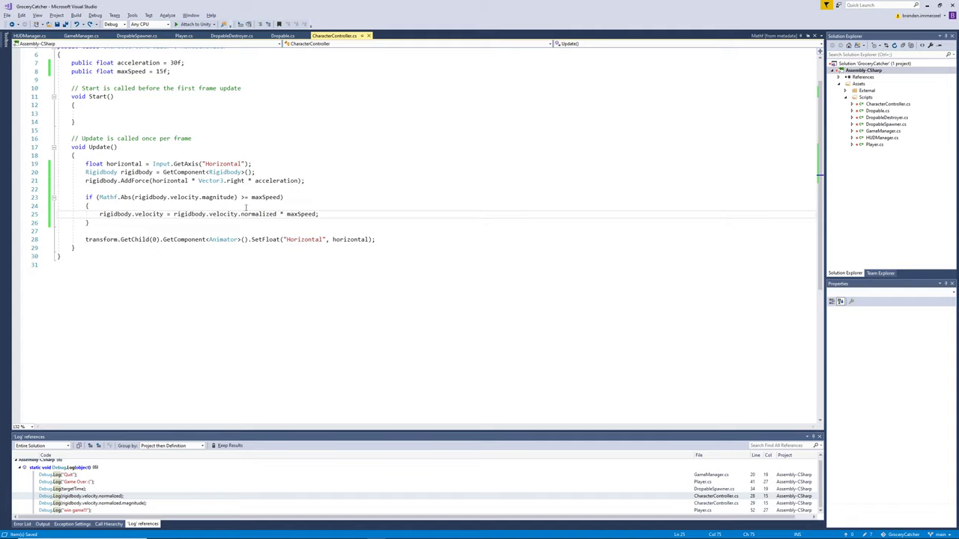
left_click(183, 215)
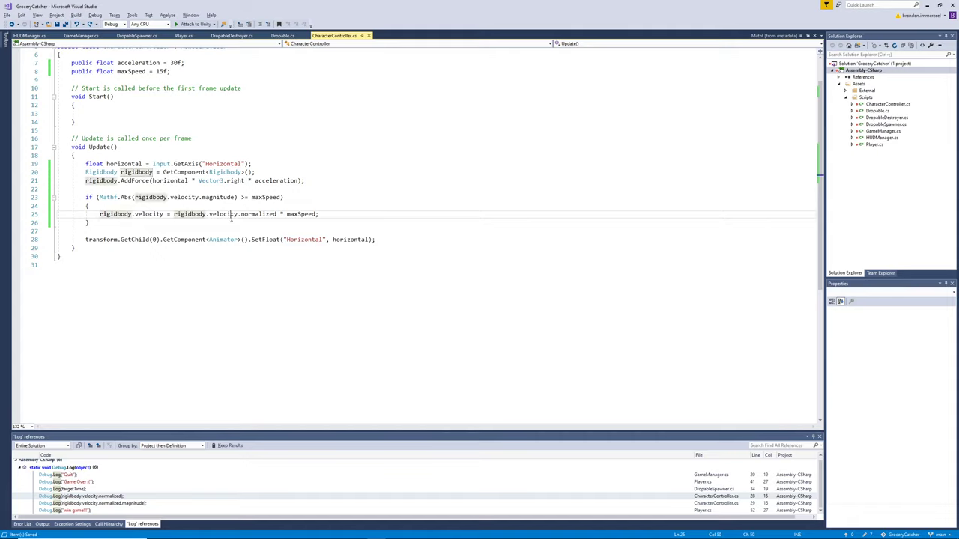
left_click(351, 246)
key("Up")
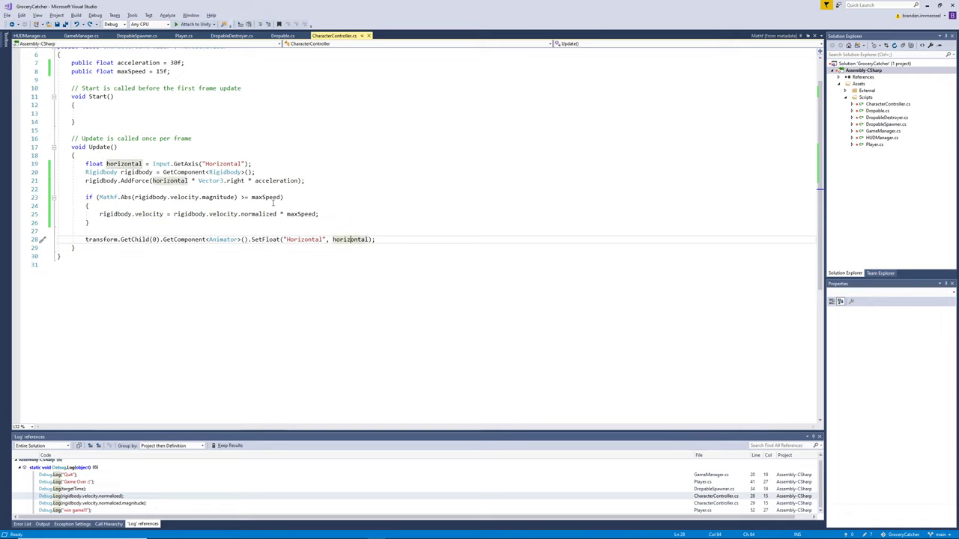
double_click(356, 240)
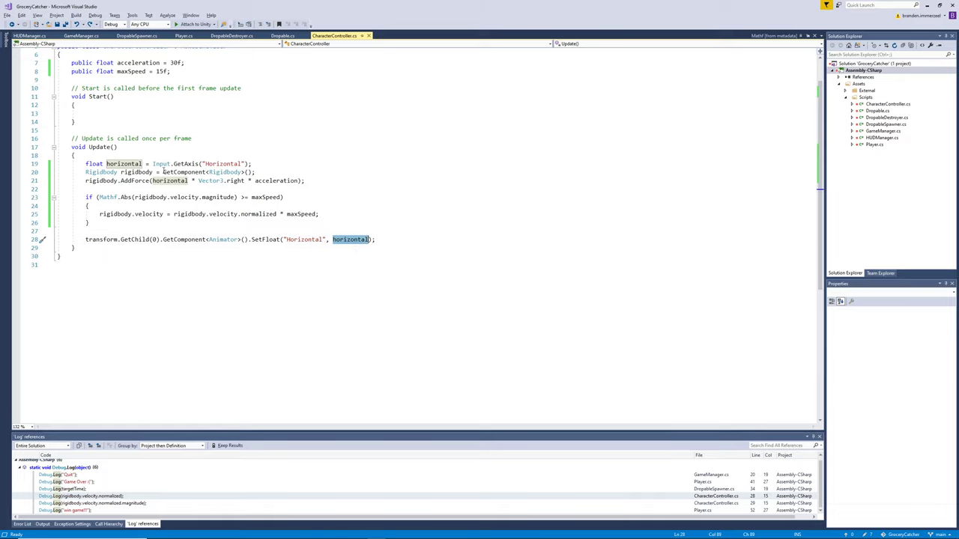
double_click(201, 213)
key("ctrl+c")
double_click(348, 239)
key("ctrl+v")
Step: Extend the SetFloat argument to rigidbody.velocity.x and save the script
type(".")
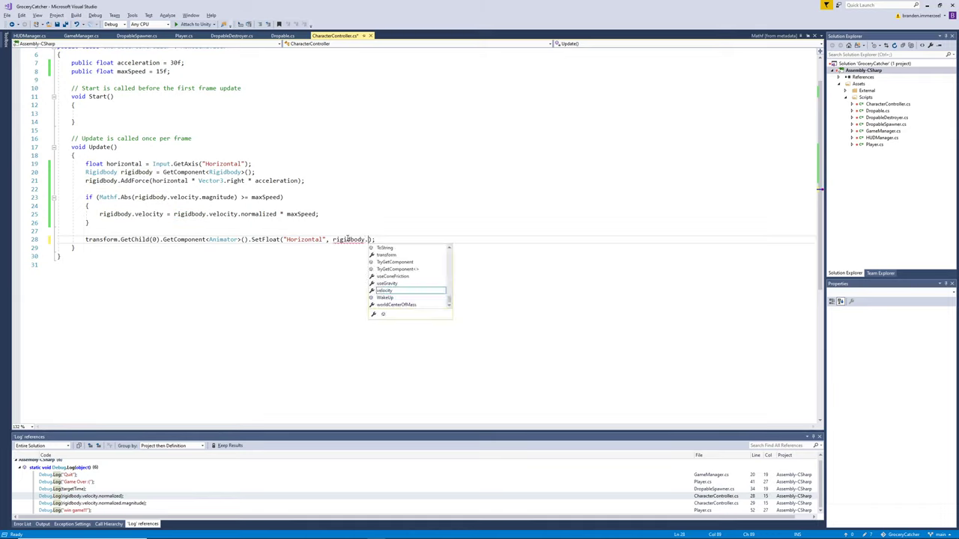
type("vel")
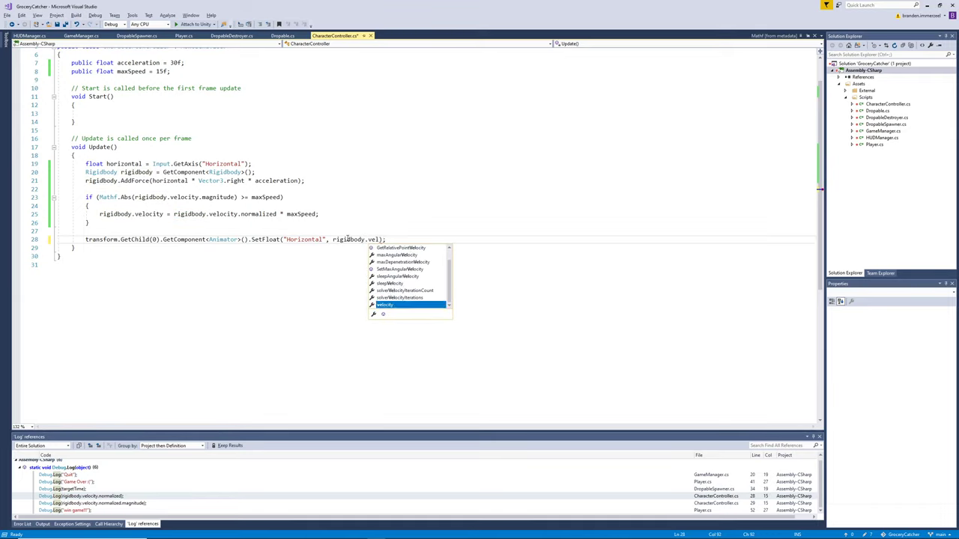
key("Tab")
type(".x")
key("Escape")
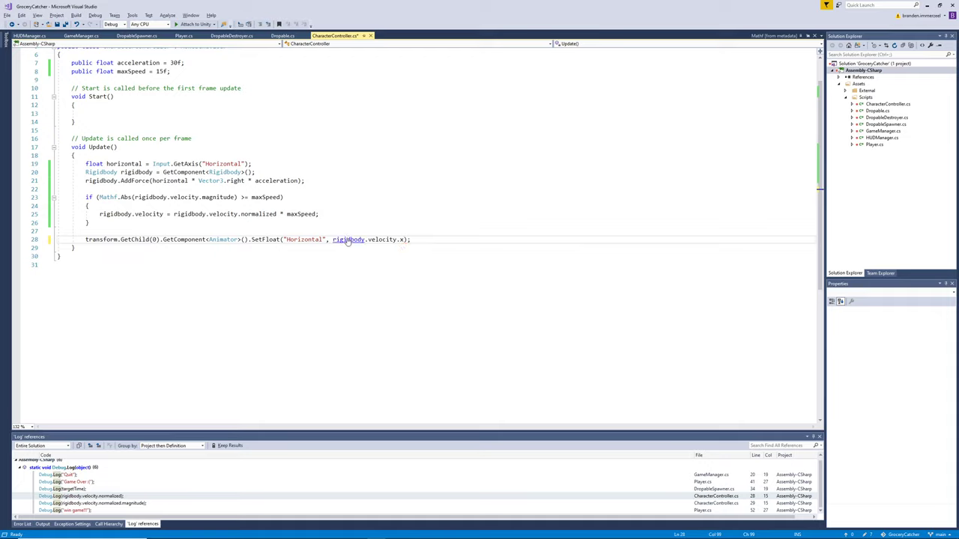
key("ctrl+s")
left_click(470, 206)
left_click(421, 254)
left_click(386, 240)
left_click(400, 239)
left_click(379, 188)
Step: Switch to Unity and play a round, moving the character both ways to check the velocity-driven animation, and stop Play mode
left_click(358, 532)
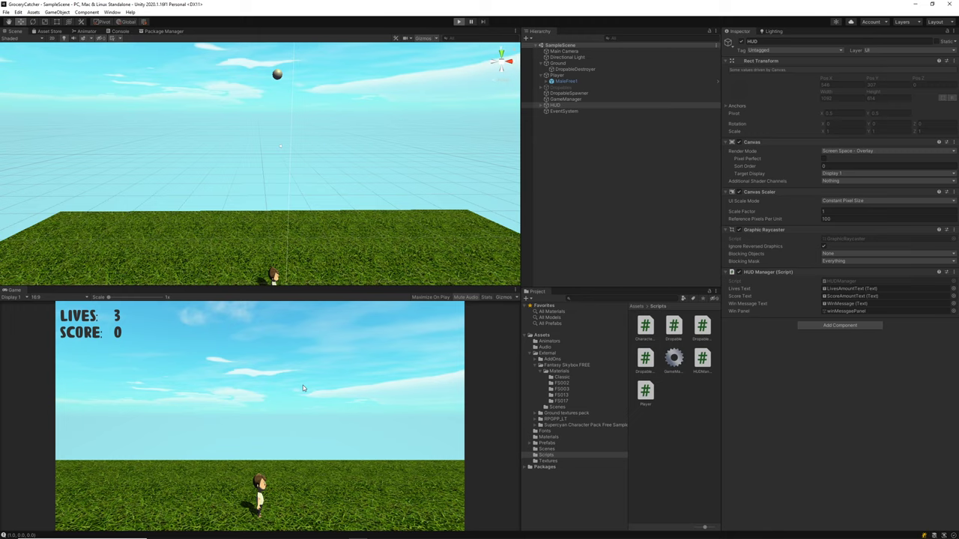
key("Left")
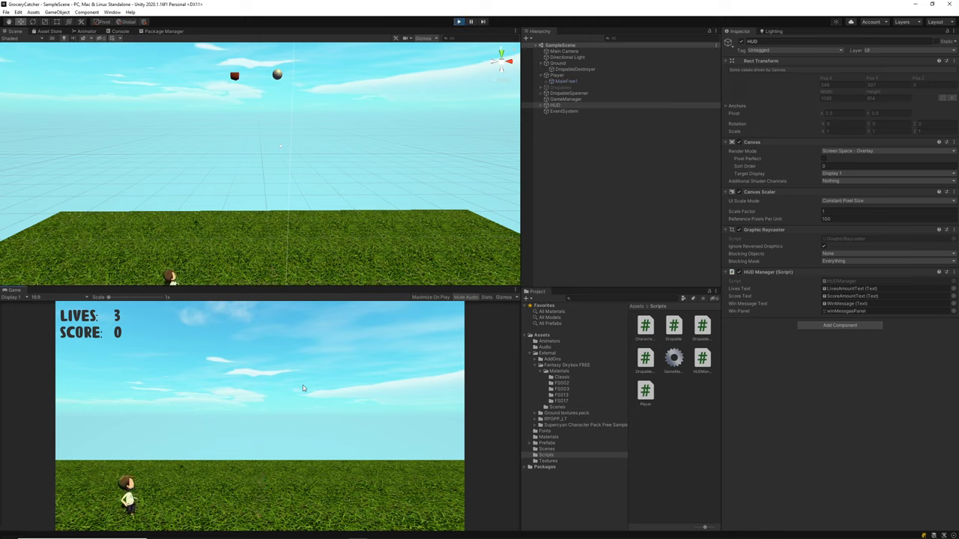
key("Right")
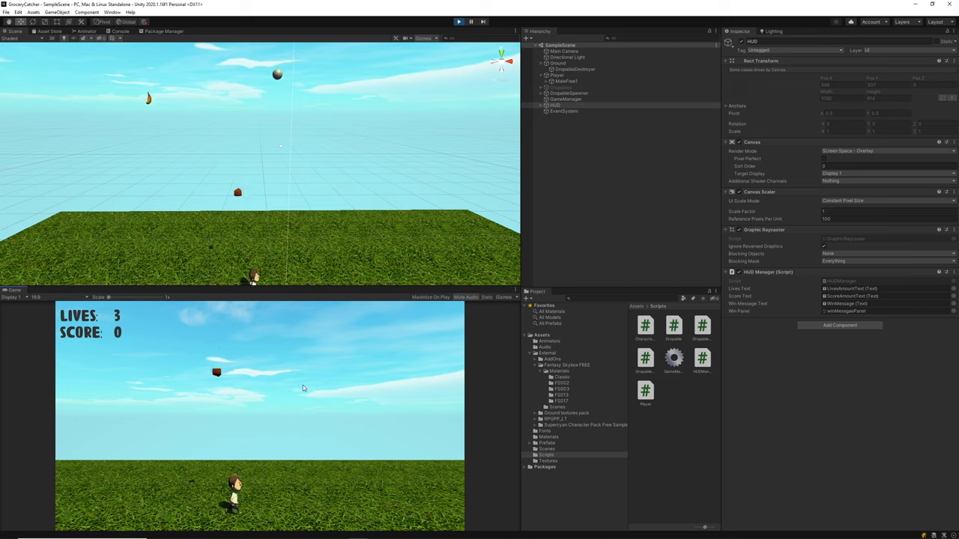
key("Right")
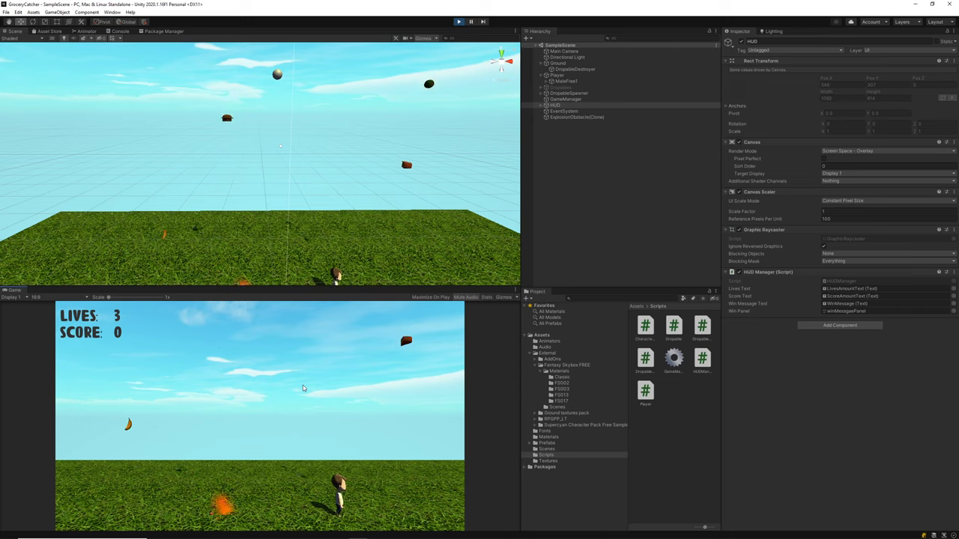
key("Left")
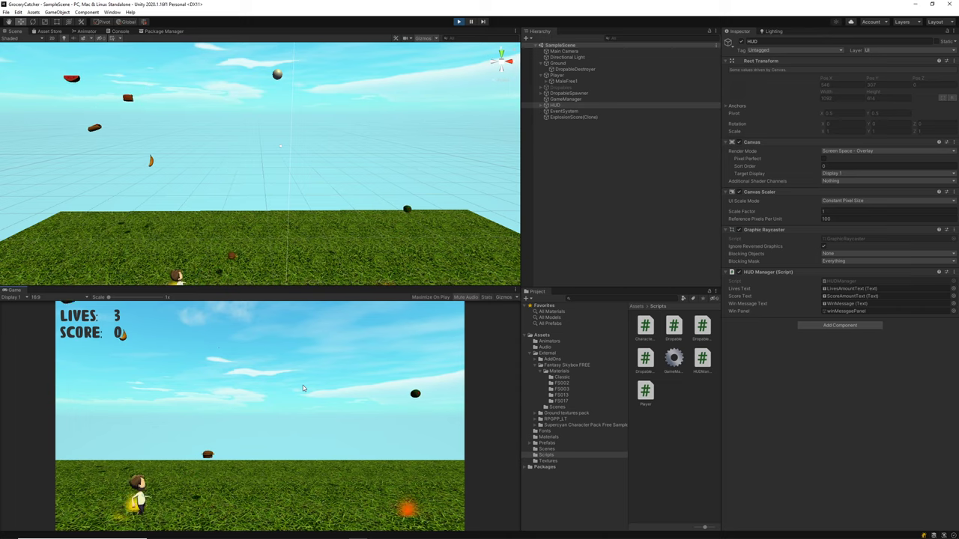
key("Right")
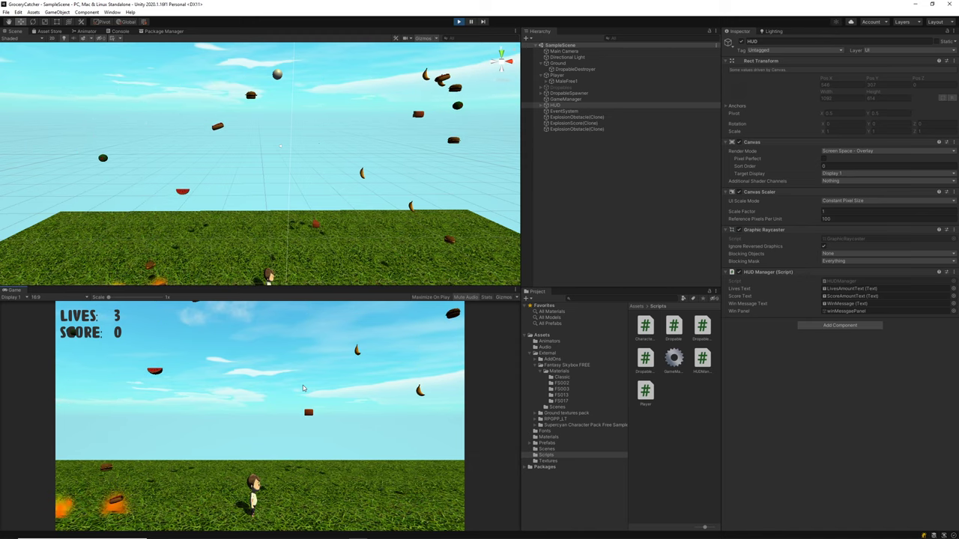
key("Right")
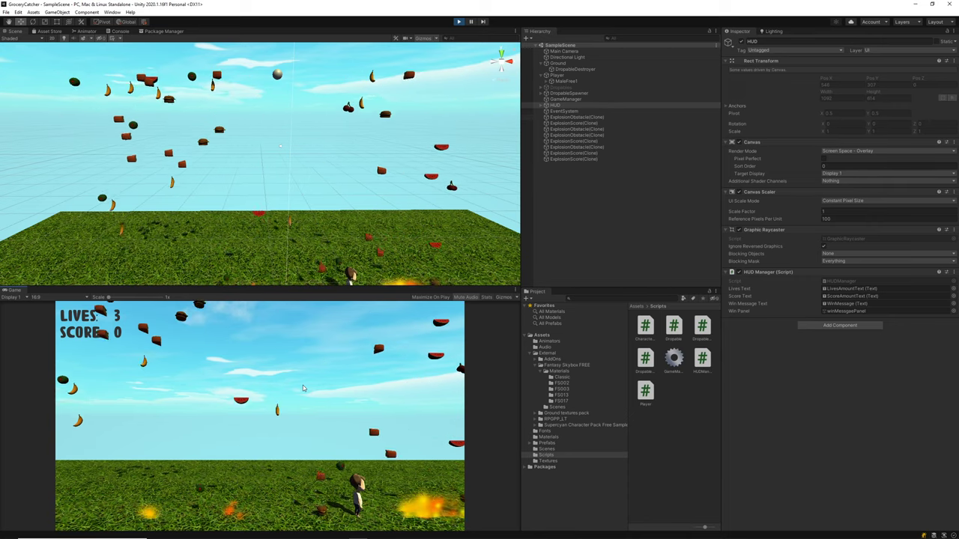
key("Left")
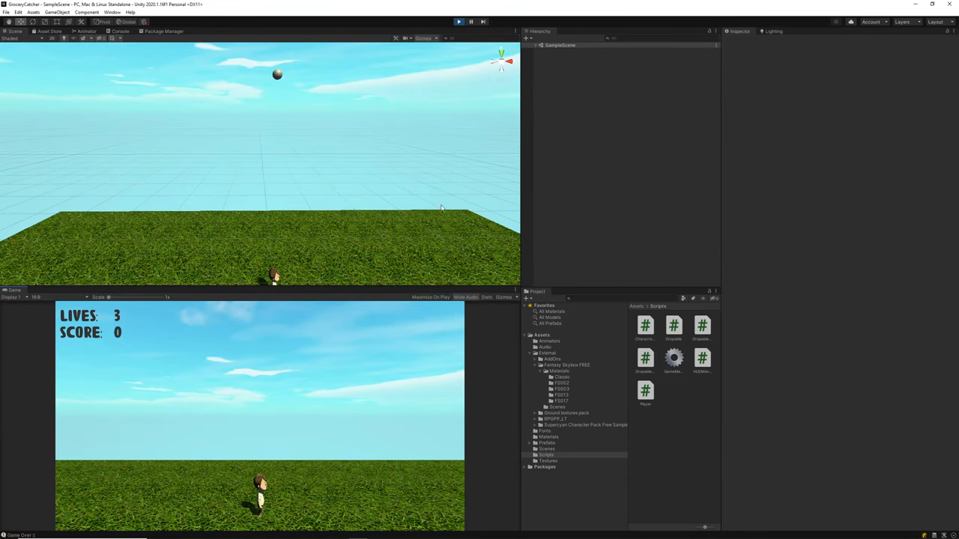
left_click(459, 21)
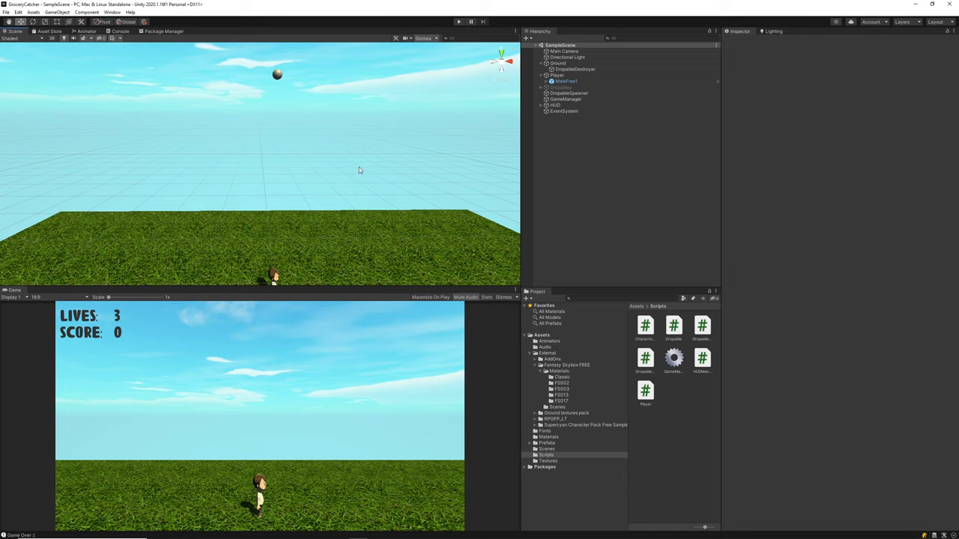